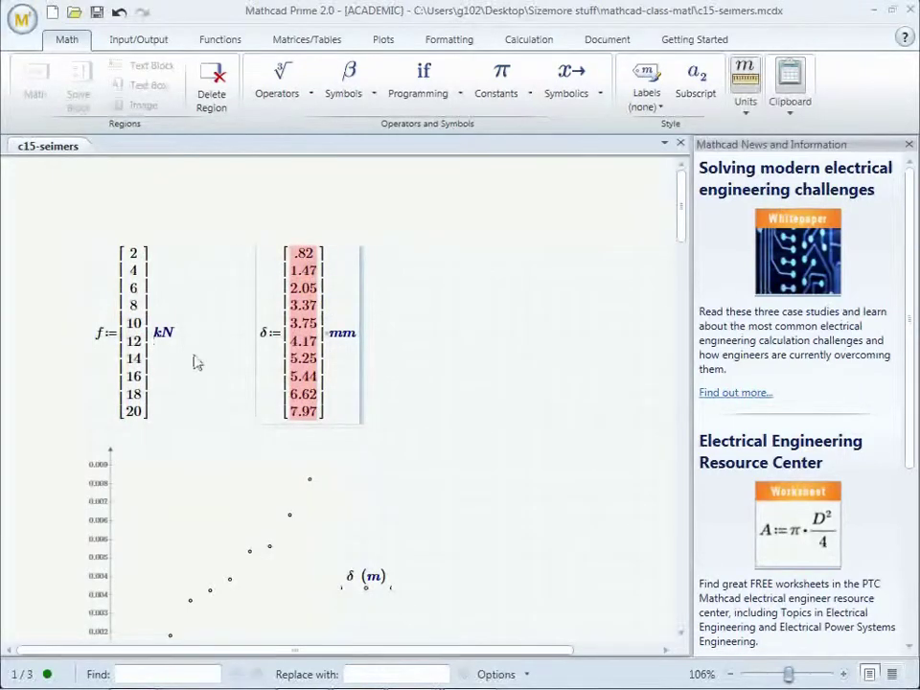
Check the unit labels on the f and δ vectors and the axes of the existing scatter plot.
click(173, 334)
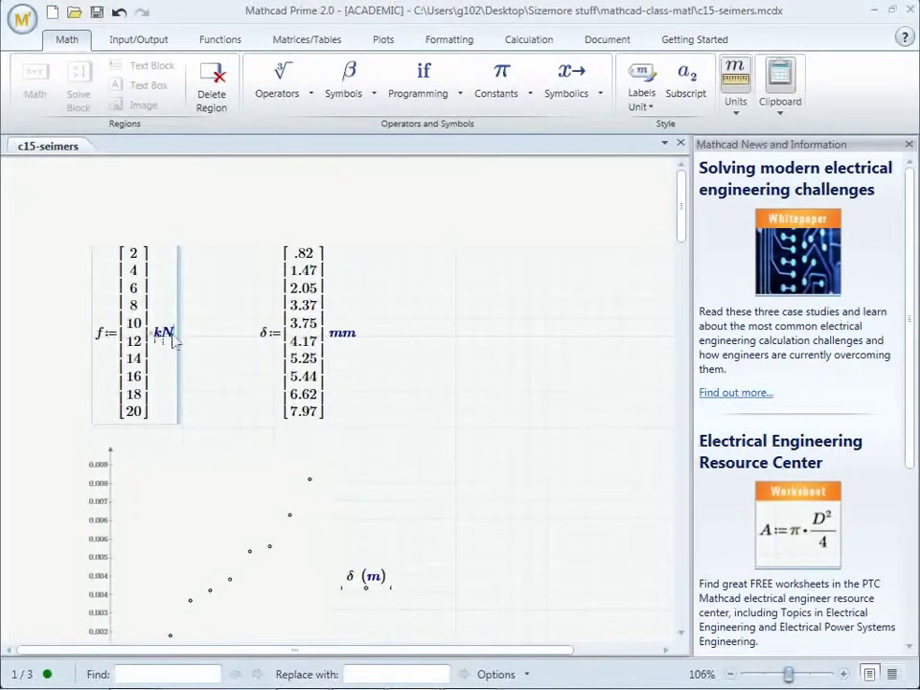
click(338, 332)
click(335, 345)
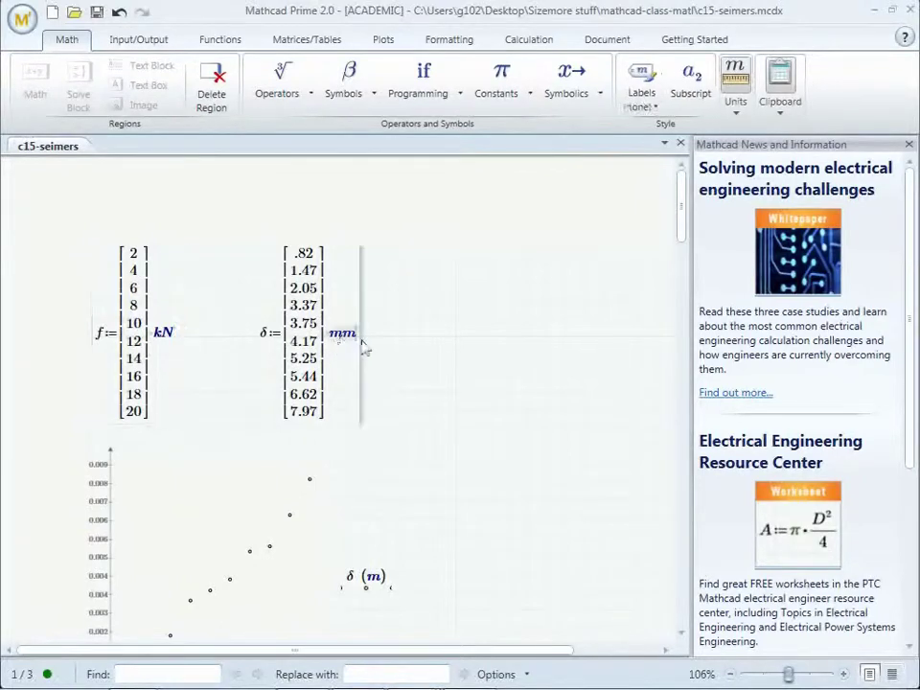
click(162, 336)
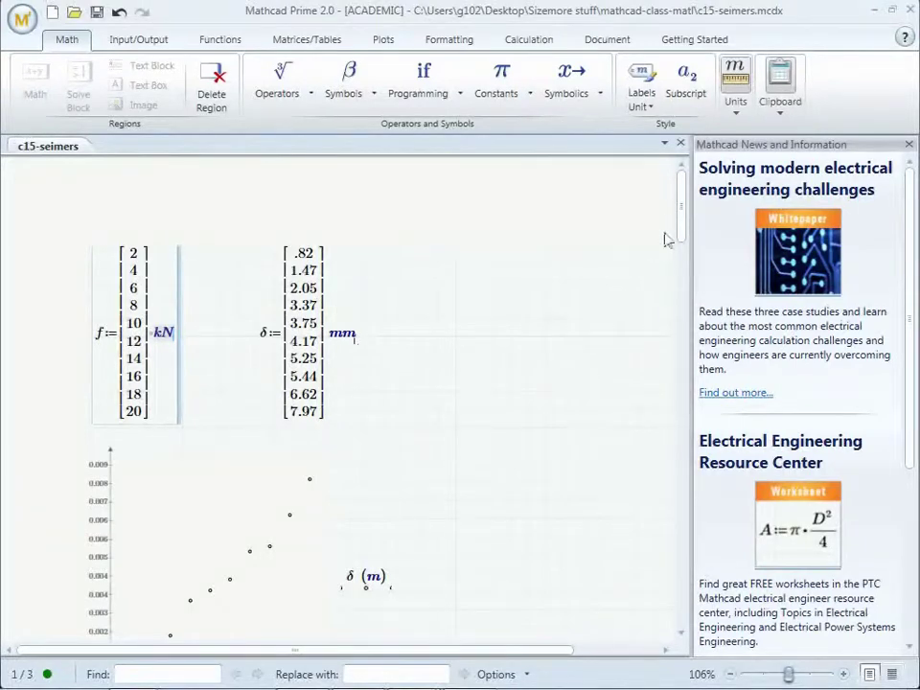
drag(680, 216, 680, 250)
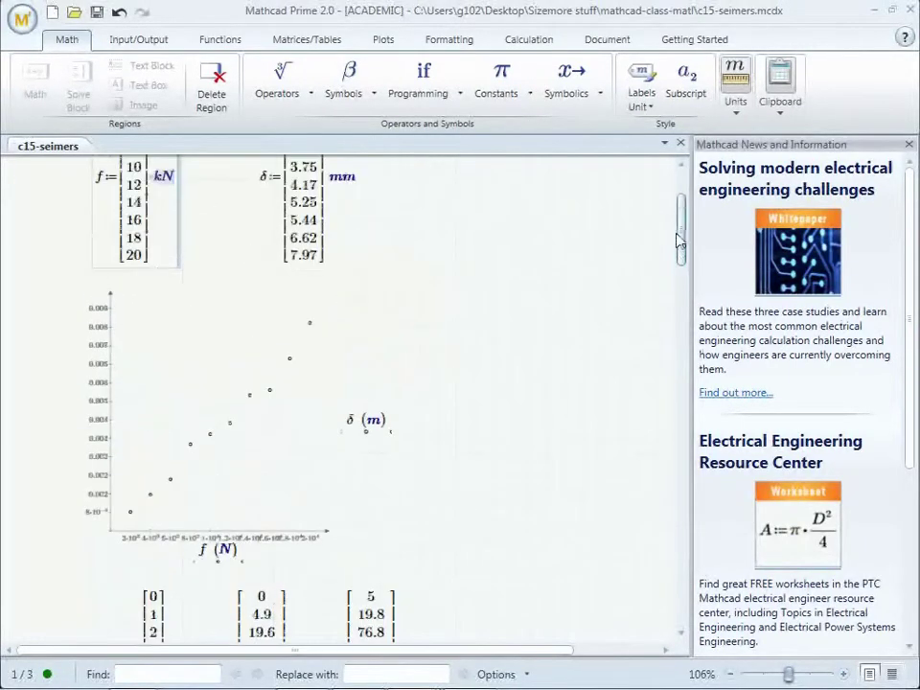
click(230, 491)
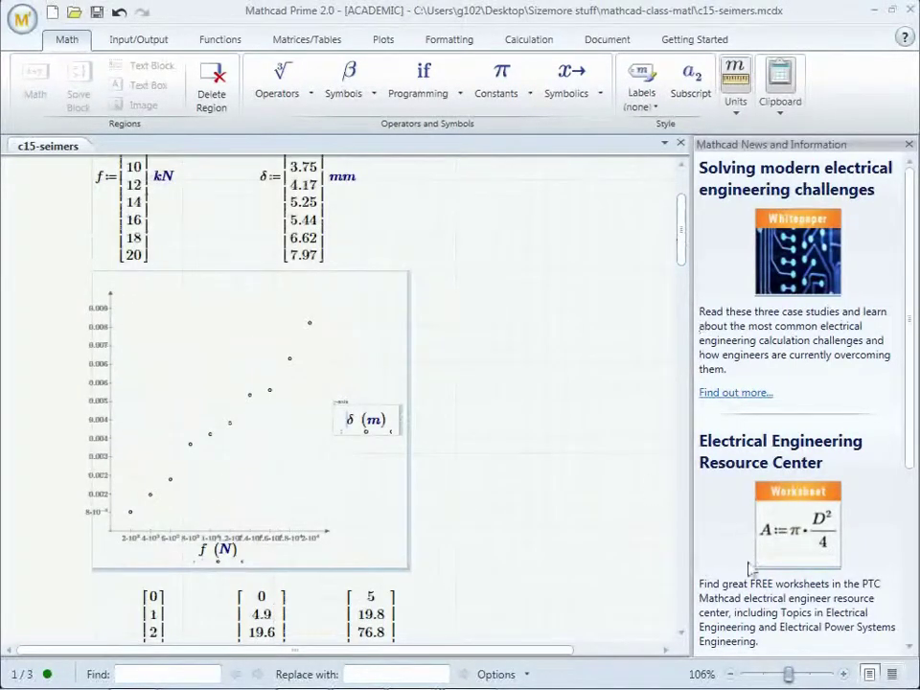
Insert an XY plot in the blank area beside the existing δ versus f scatter plot.
drag(547, 653, 649, 653)
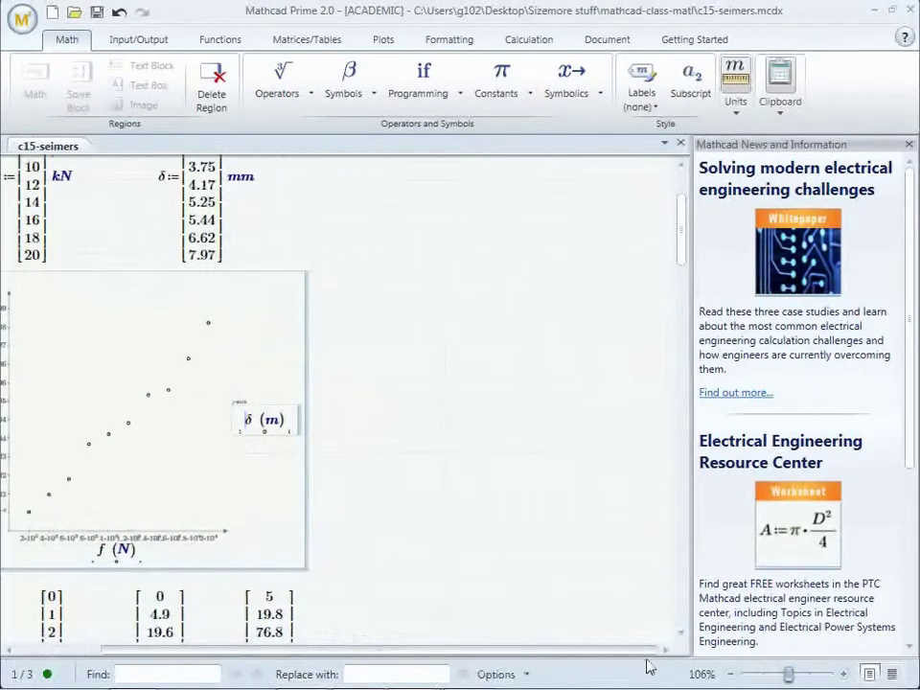
click(382, 42)
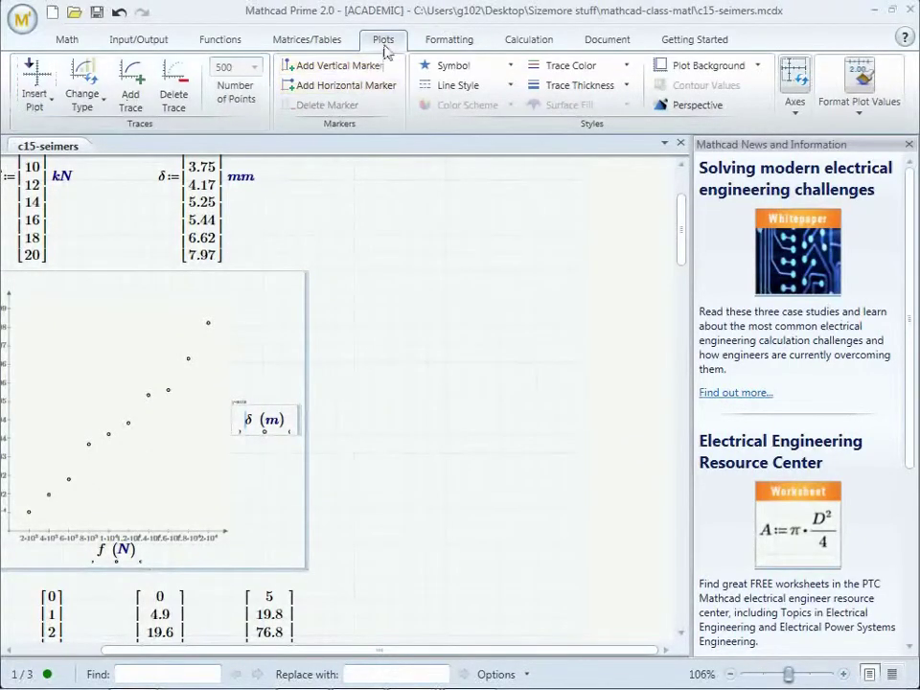
click(69, 43)
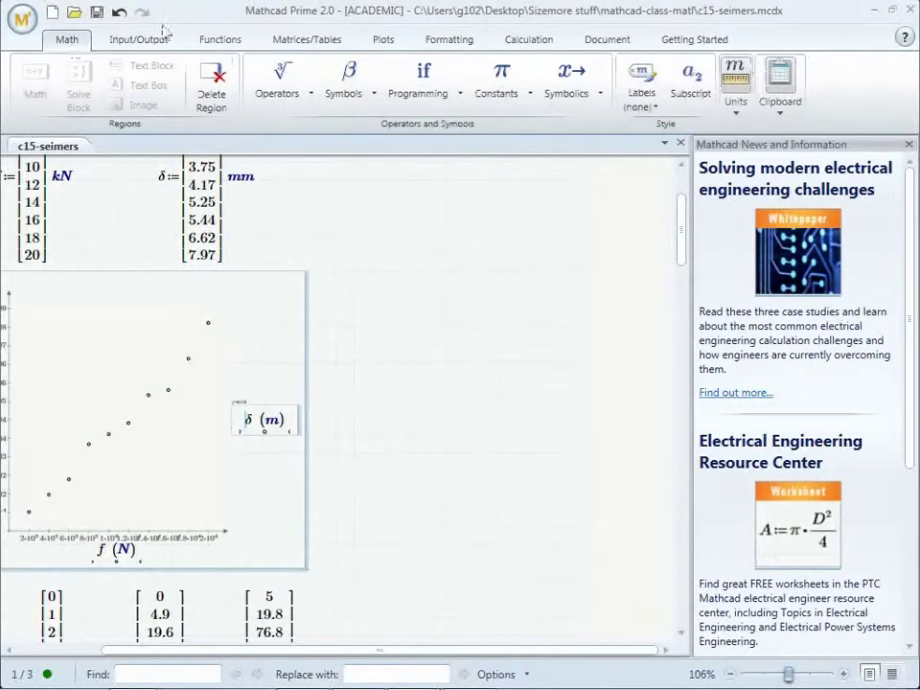
click(384, 42)
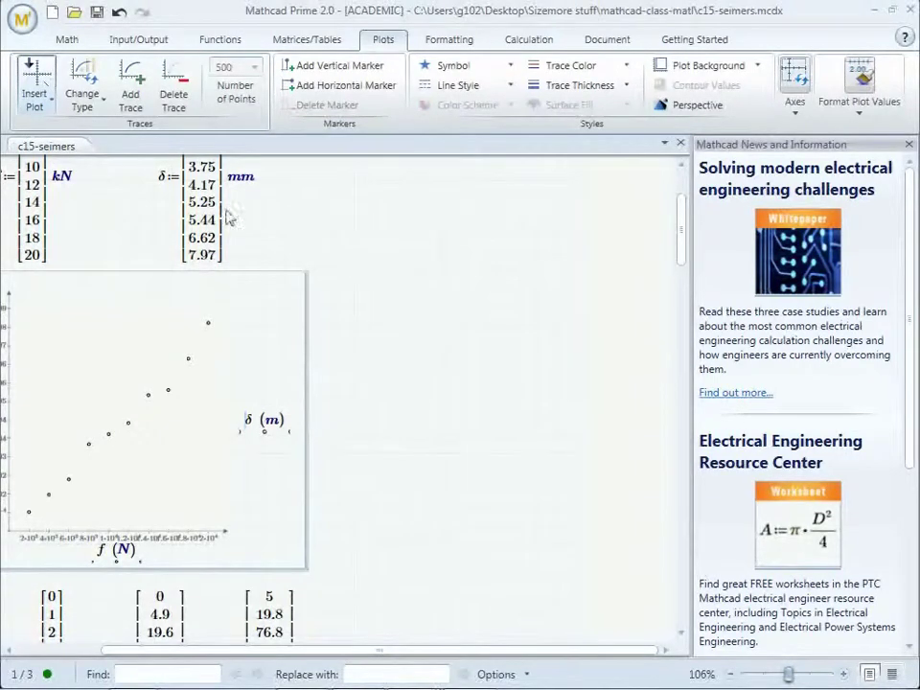
click(369, 191)
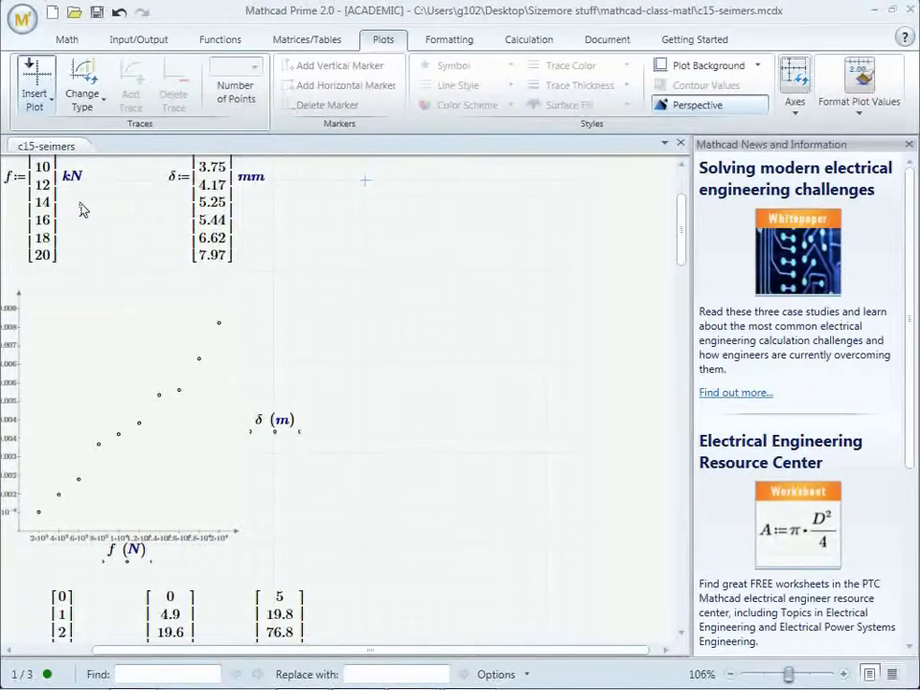
click(51, 102)
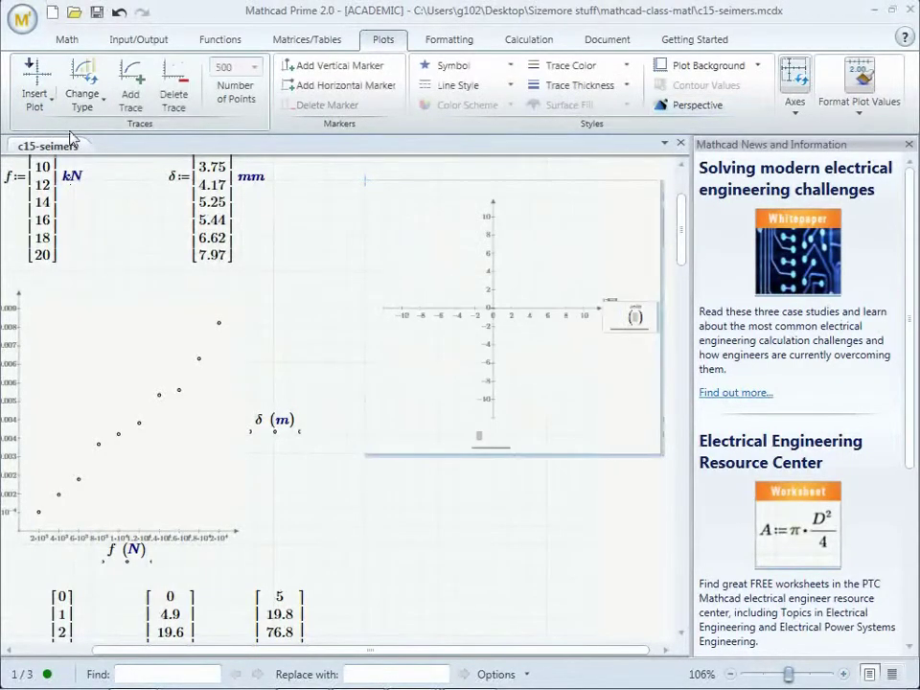
Try to enlarge the new empty plot and check its resized axes and placeholders.
click(483, 437)
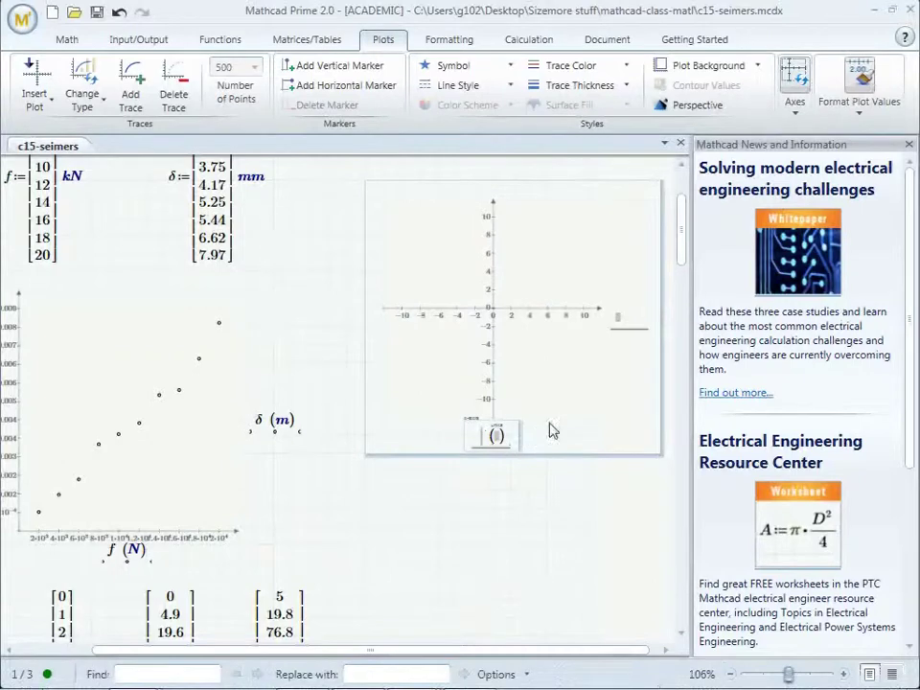
drag(667, 462, 462, 456)
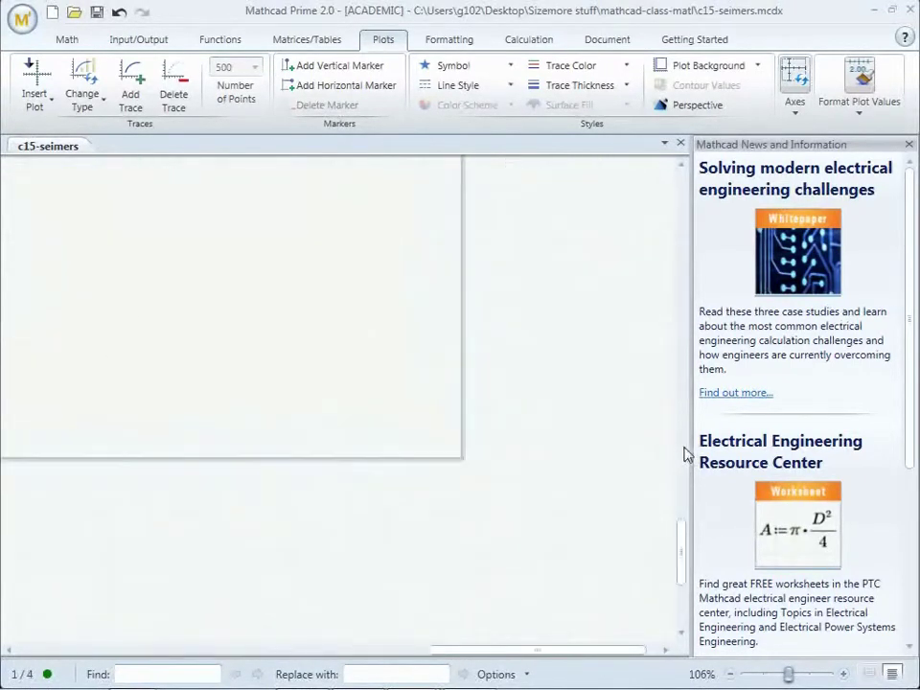
drag(684, 564, 672, 393)
click(420, 314)
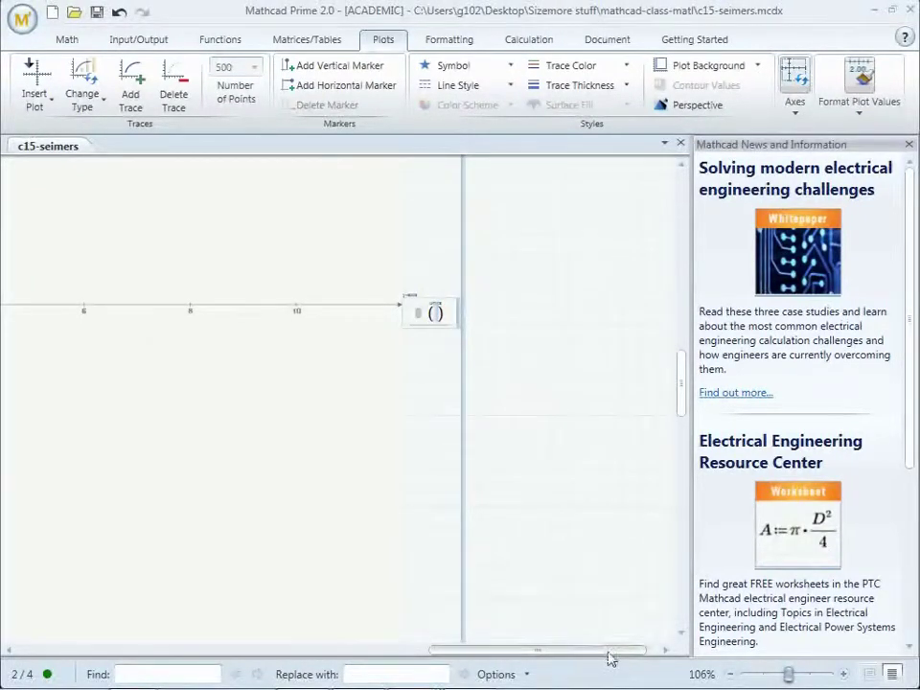
drag(608, 658, 605, 659)
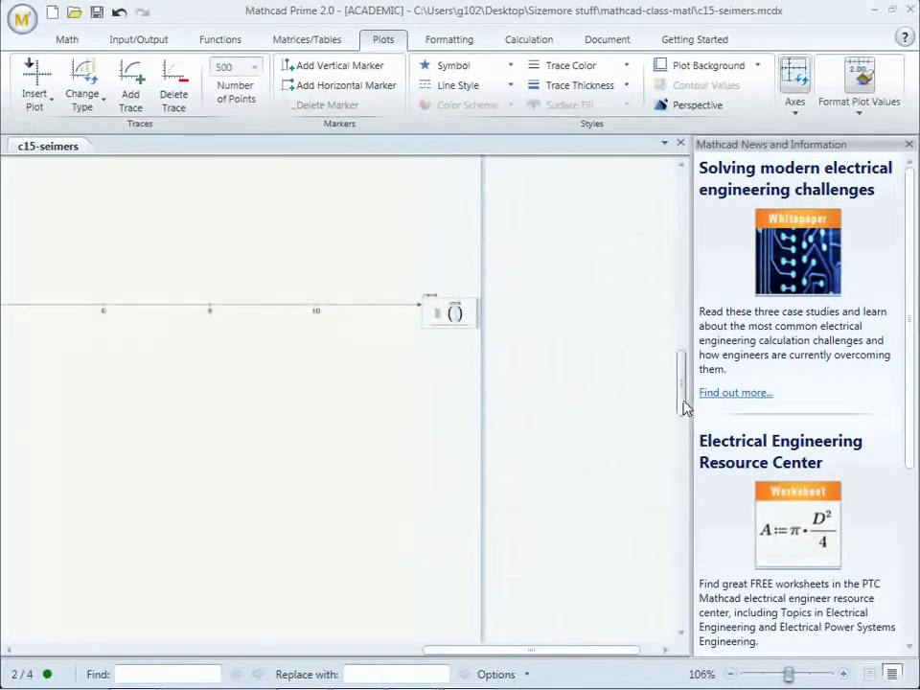
drag(684, 405, 685, 547)
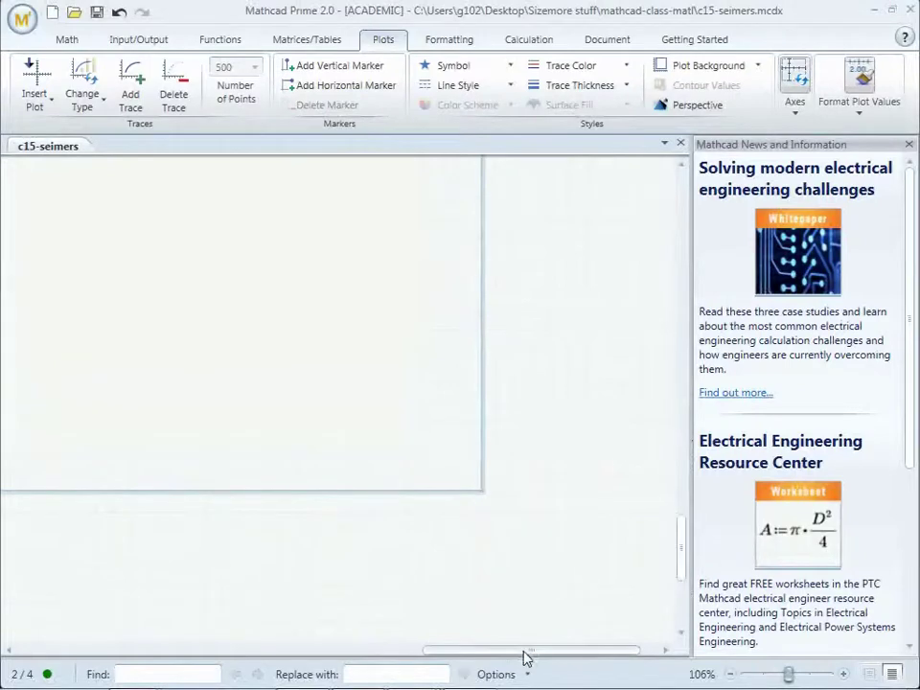
drag(527, 658, 349, 671)
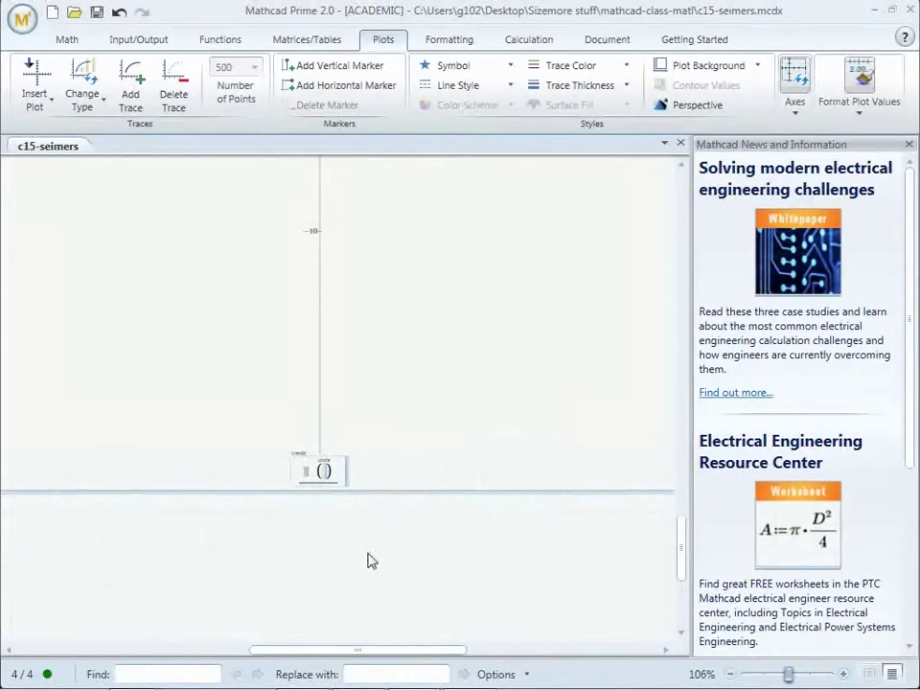
drag(396, 653, 559, 660)
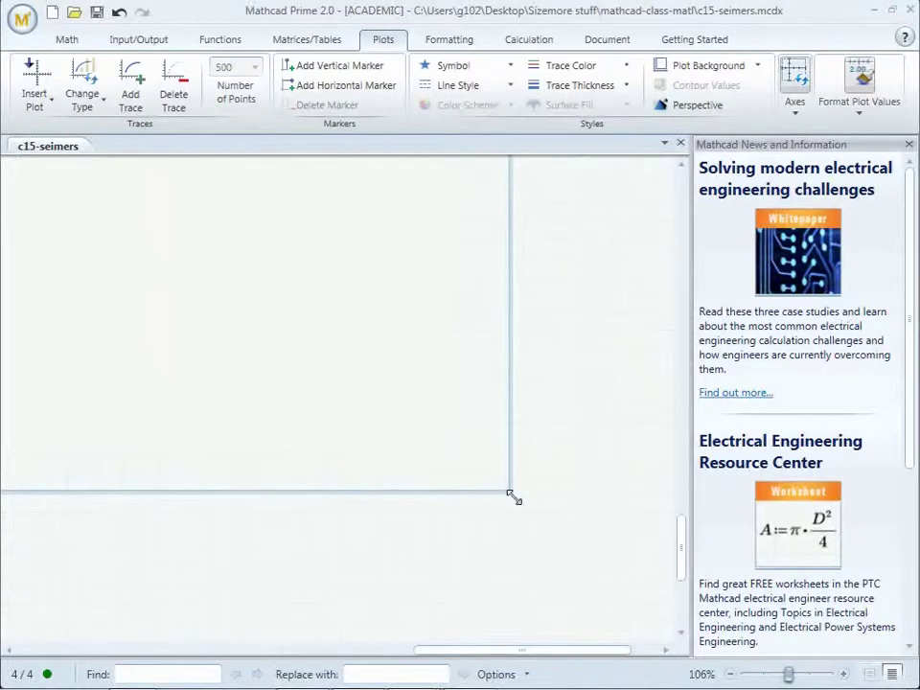
Reduce the oversized empty plot and adjust its size so that the whole plot fits within the view.
drag(514, 496, 42, 191)
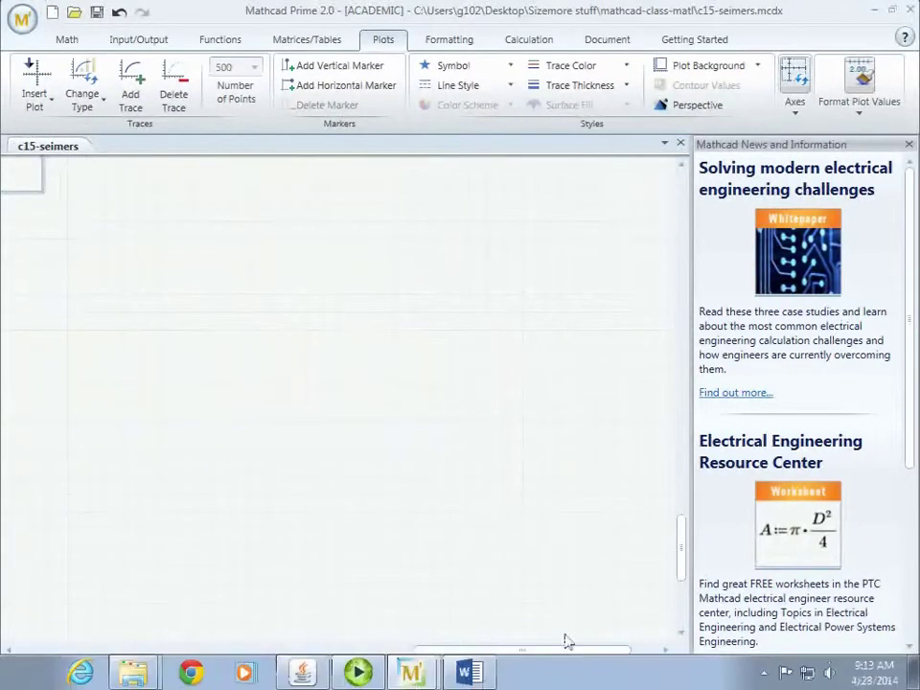
drag(573, 648, 409, 646)
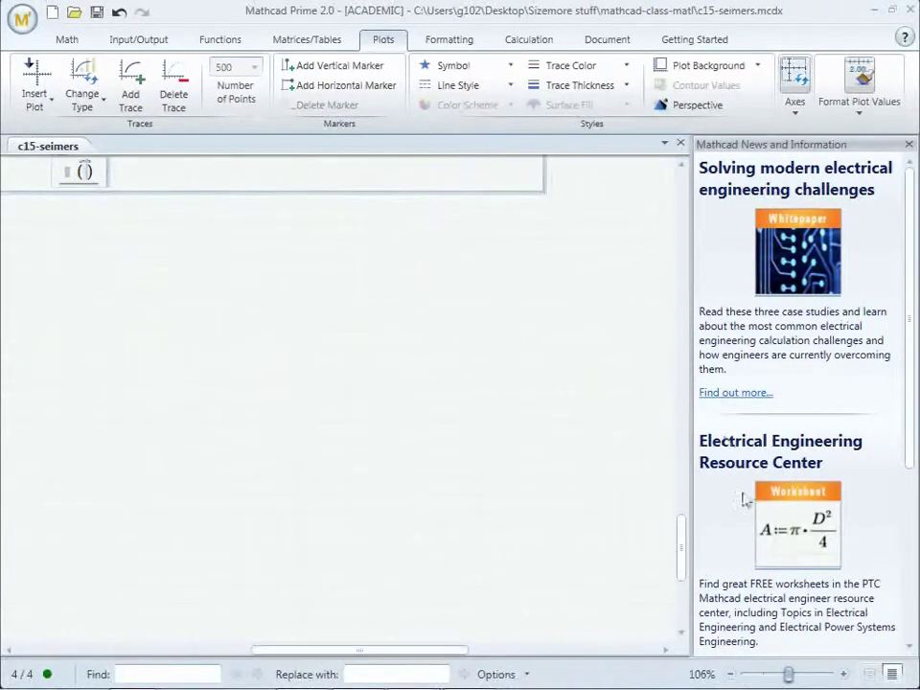
scroll(682, 524, up, 8)
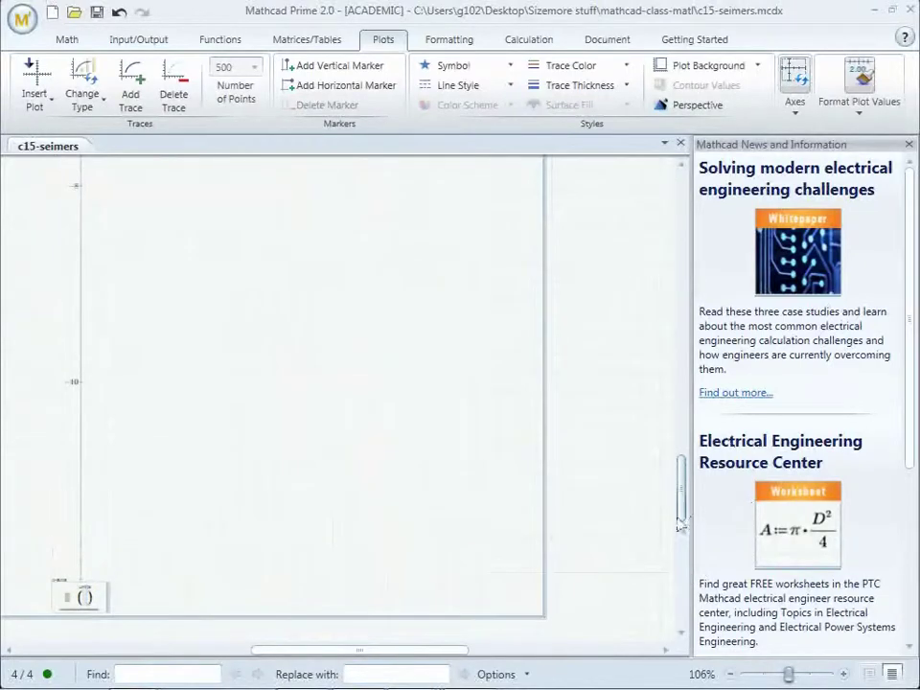
drag(545, 619, 36, 191)
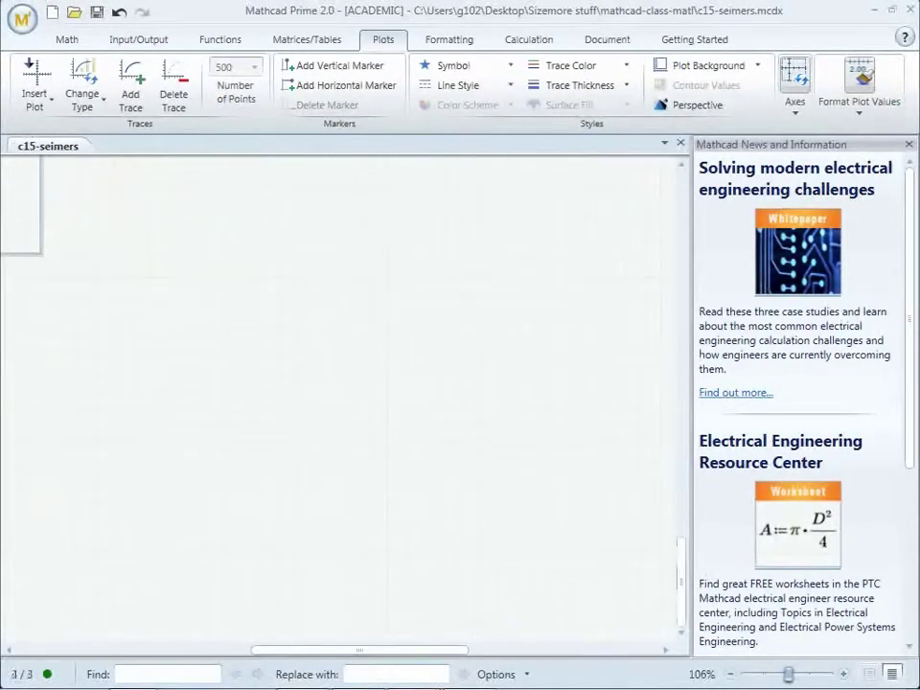
drag(404, 651, 313, 649)
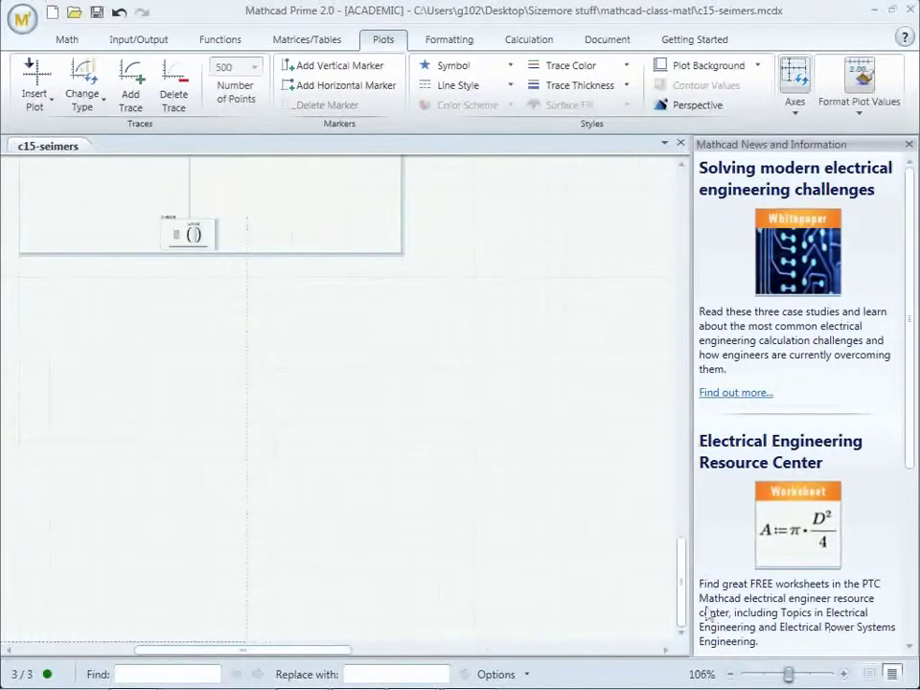
drag(684, 615, 701, 554)
drag(410, 595, 329, 219)
drag(336, 318, 547, 639)
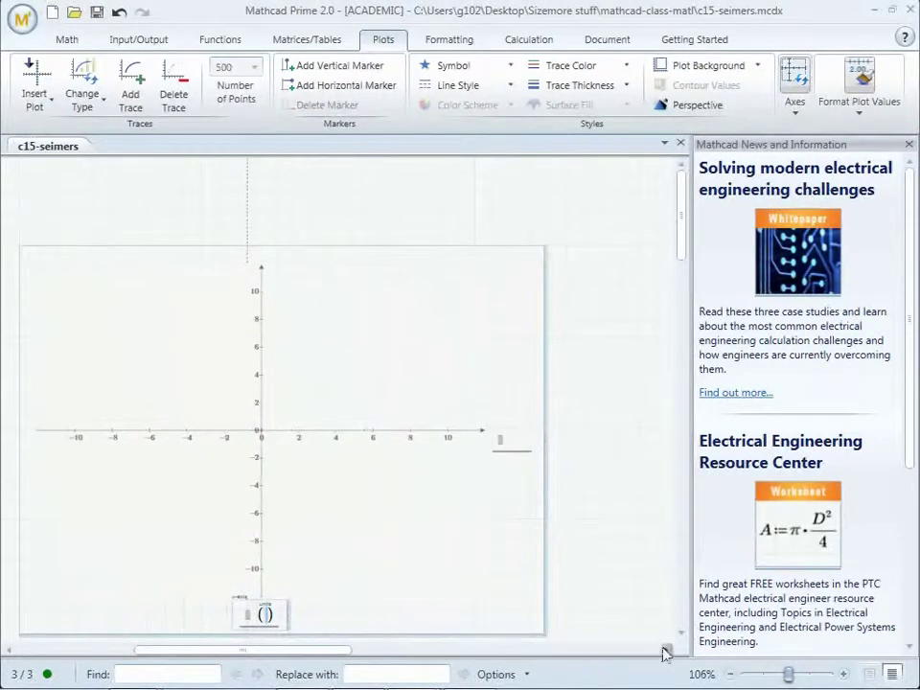
Set the x-axis expression of the new plot to f.
click(680, 634)
click(679, 635)
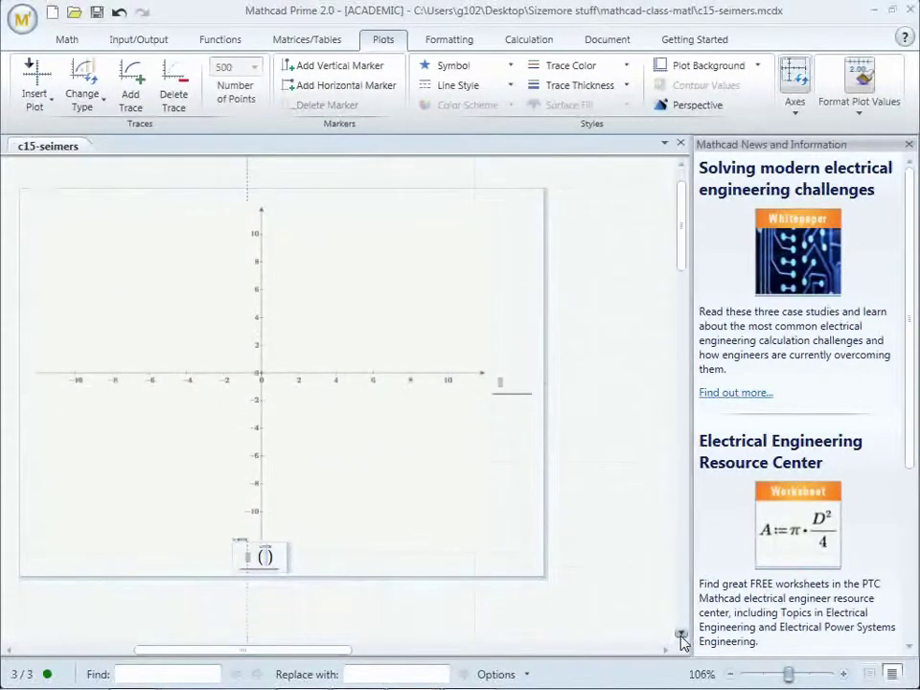
click(679, 634)
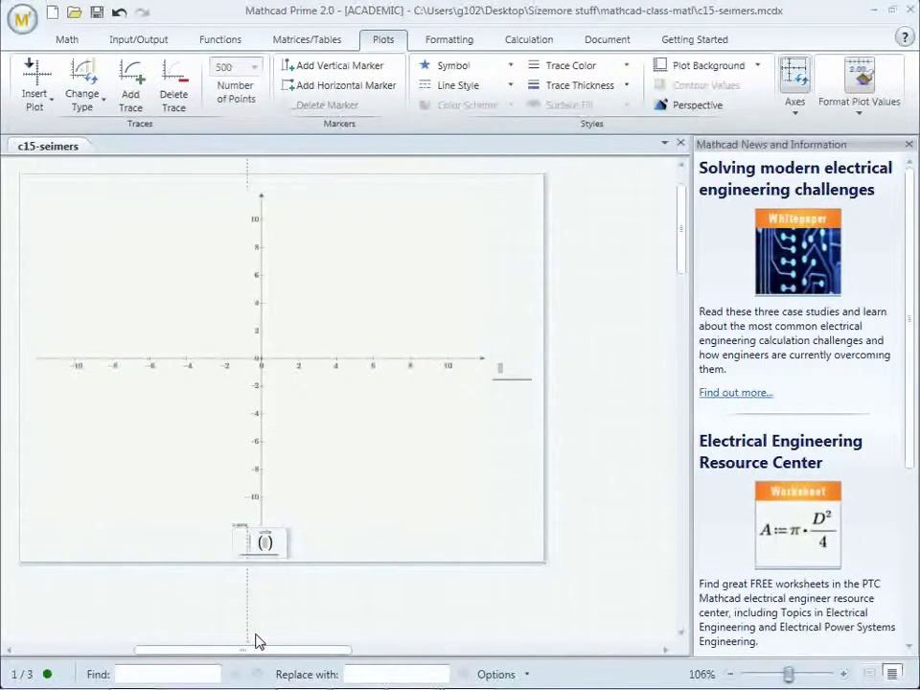
text(f)
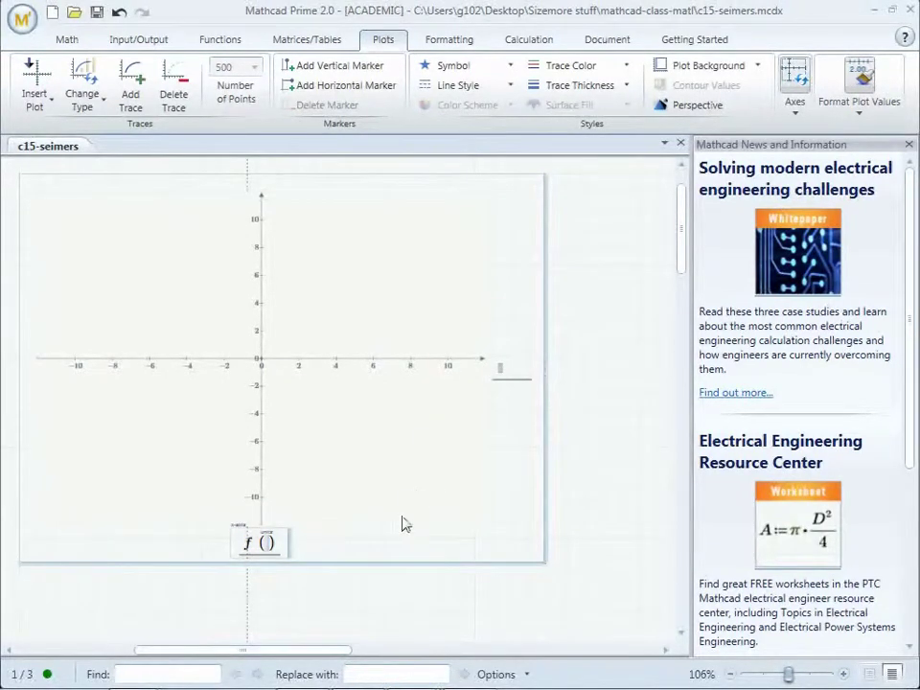
click(336, 630)
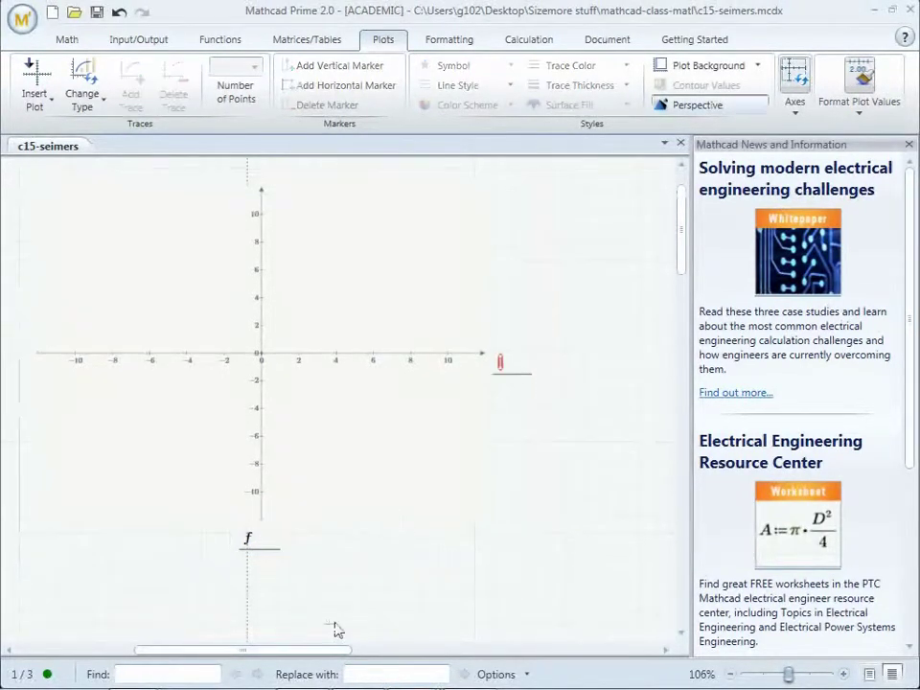
Set the new plot's y-axis expression to the Greek symbol δ and move the plot slightly lower on the worksheet.
click(500, 368)
text(d()
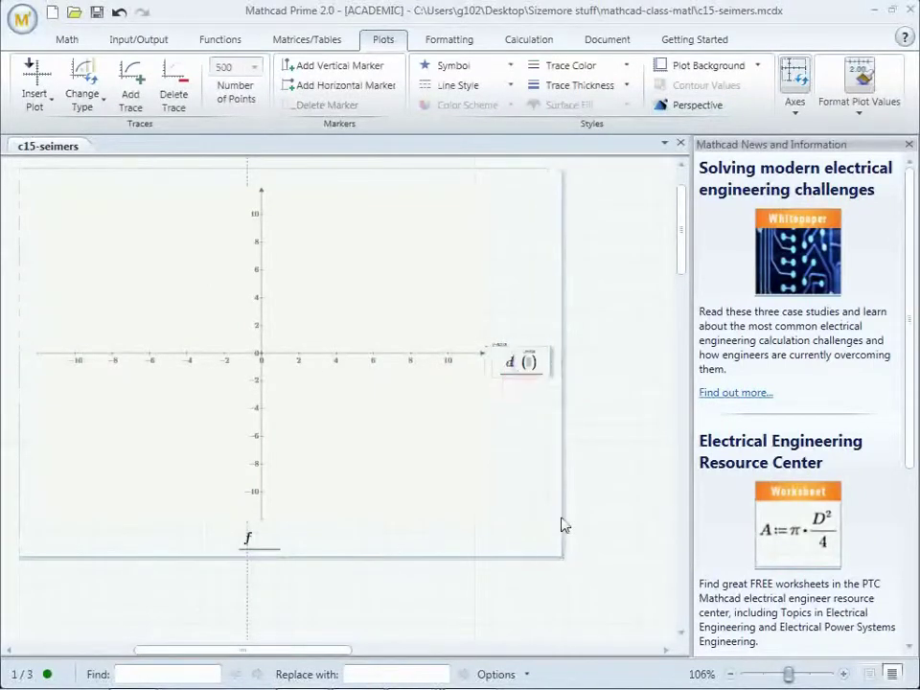
key(BackSpace)
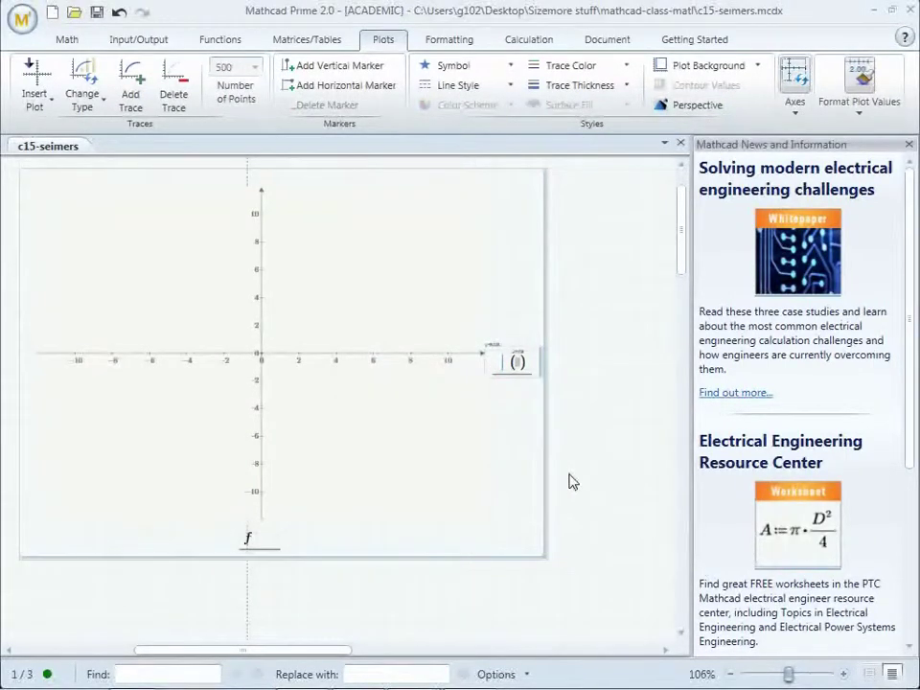
click(60, 42)
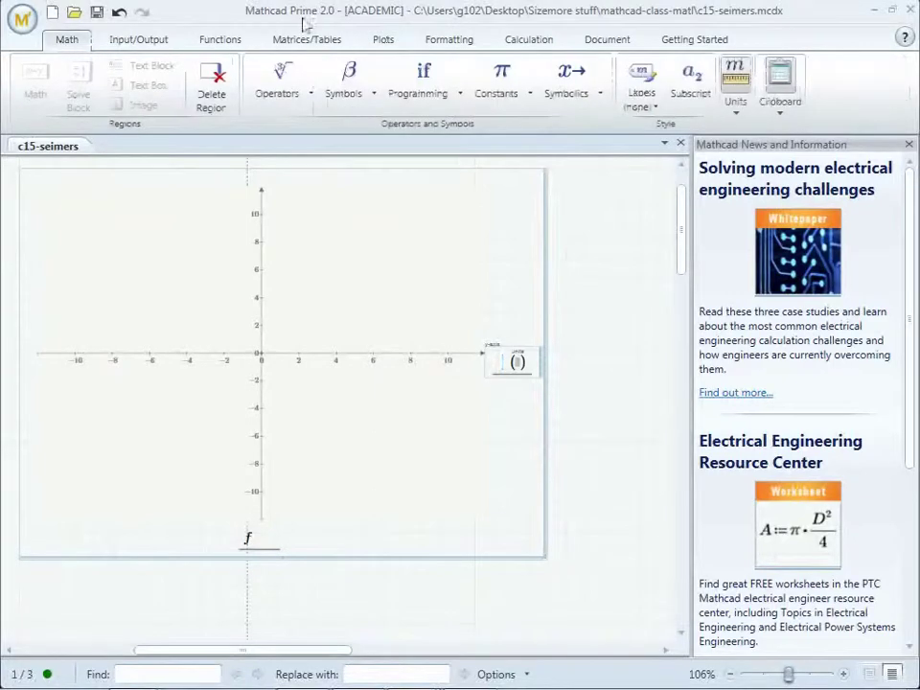
click(343, 95)
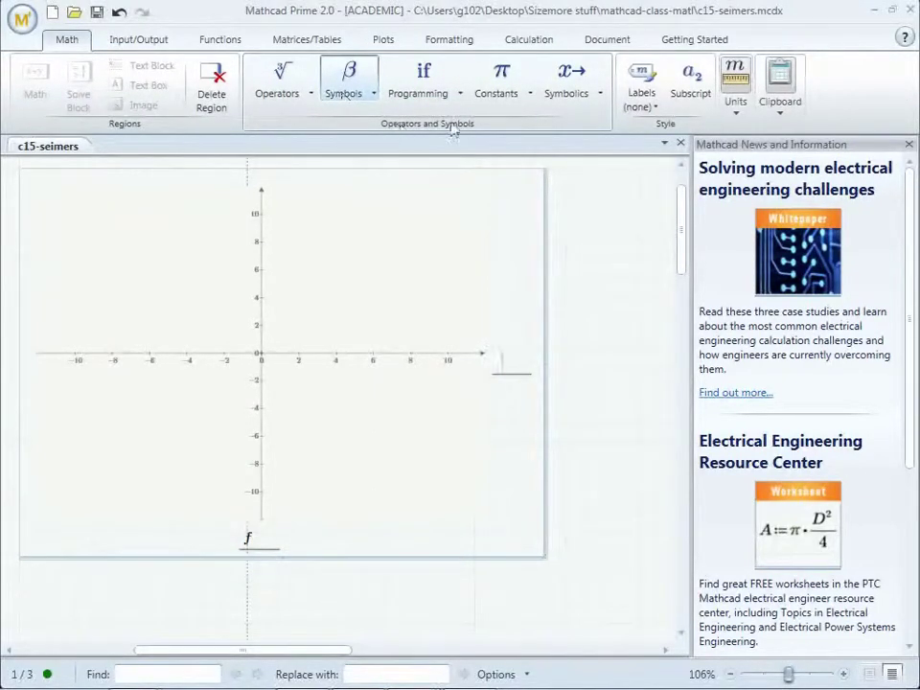
click(567, 139)
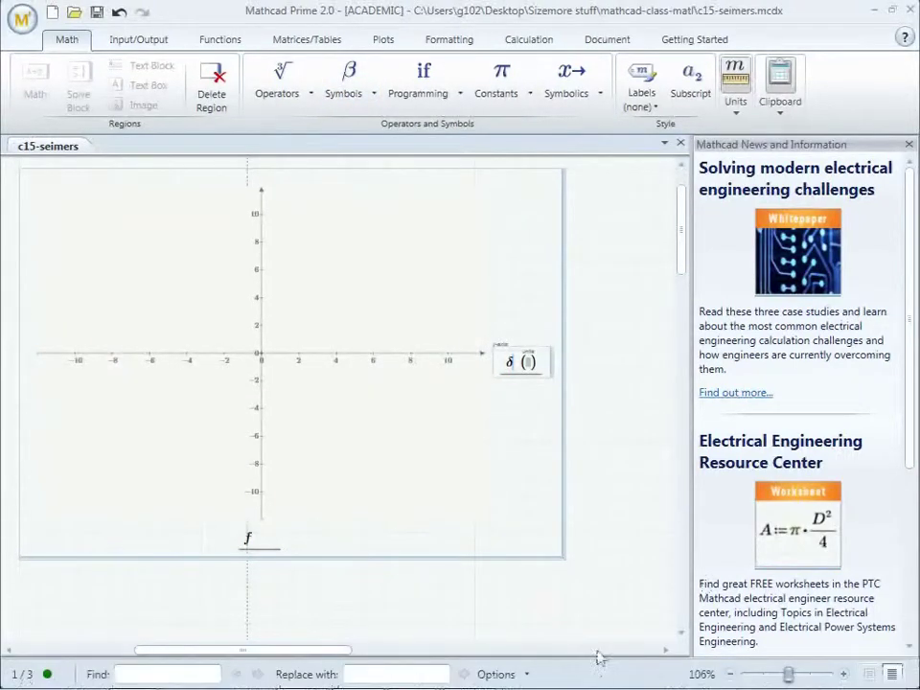
drag(347, 651, 241, 658)
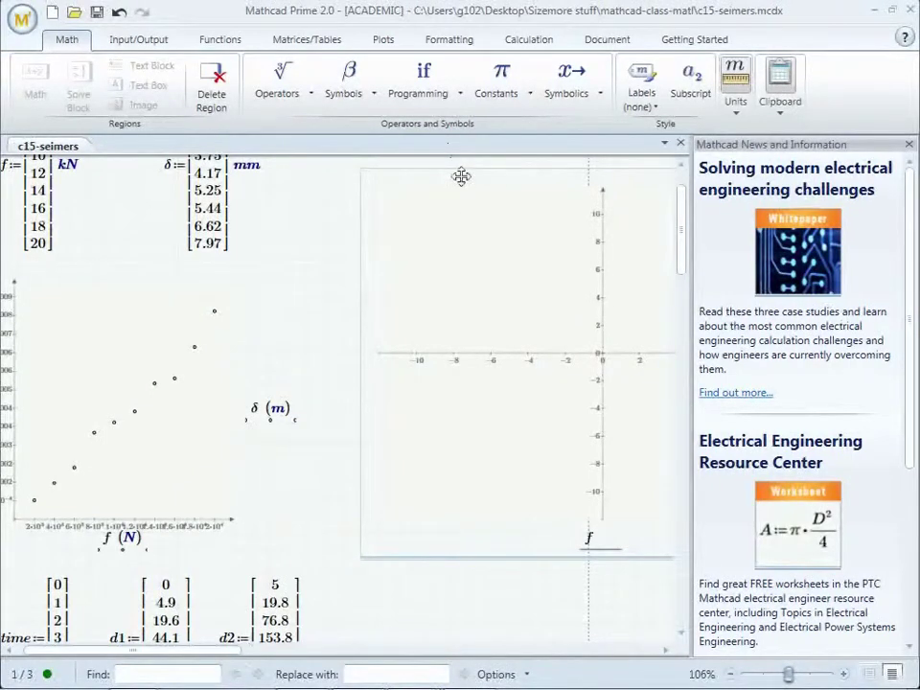
drag(461, 176, 446, 289)
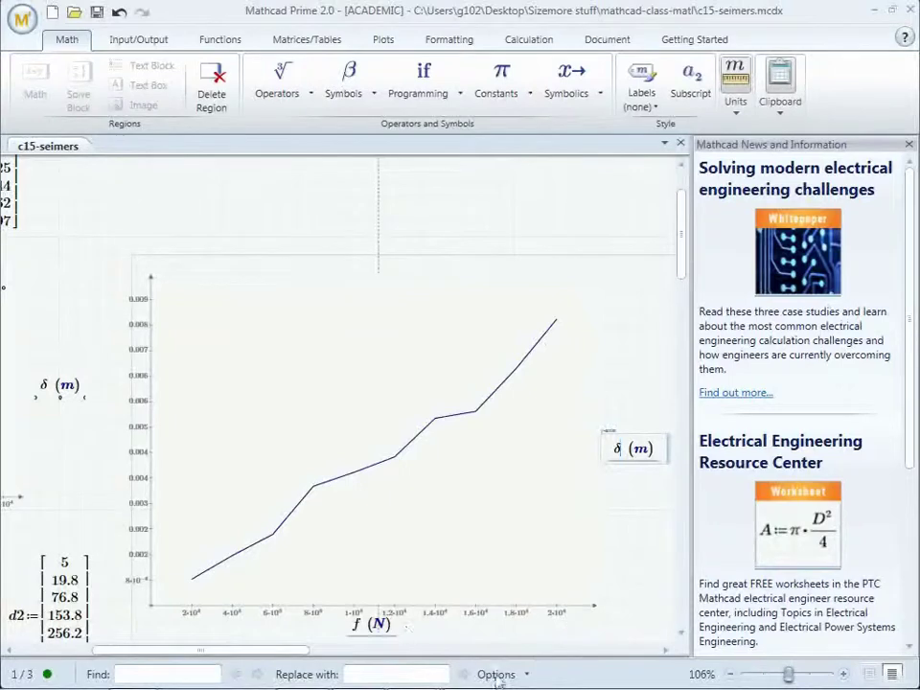
Compare the larger δ against f plot with the original plot and the f and δ vectors, and check its axis expressions.
drag(268, 653, 196, 674)
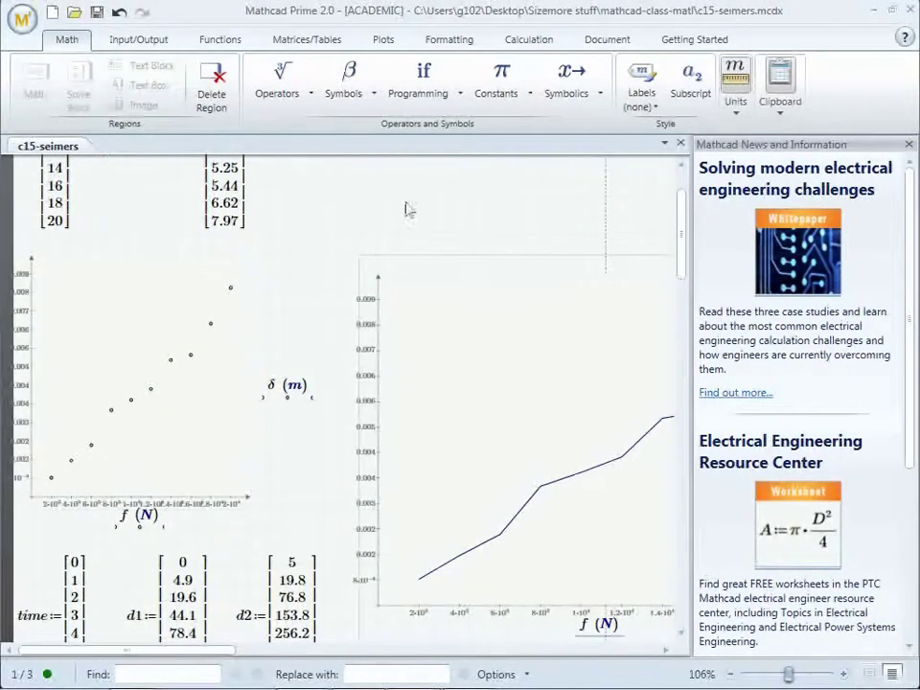
scroll(178, 169, up, 3)
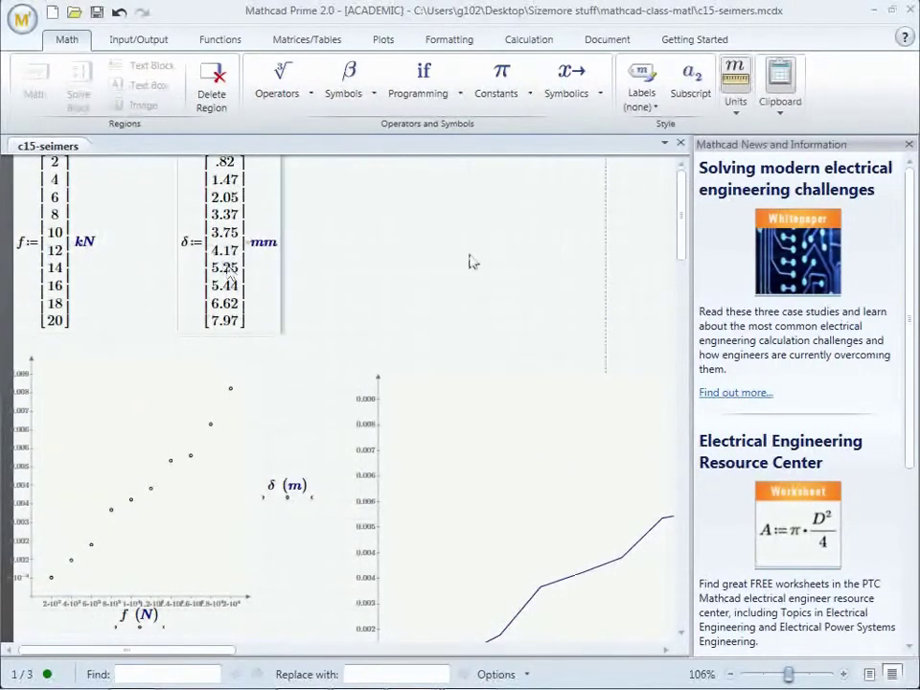
drag(679, 244, 572, 343)
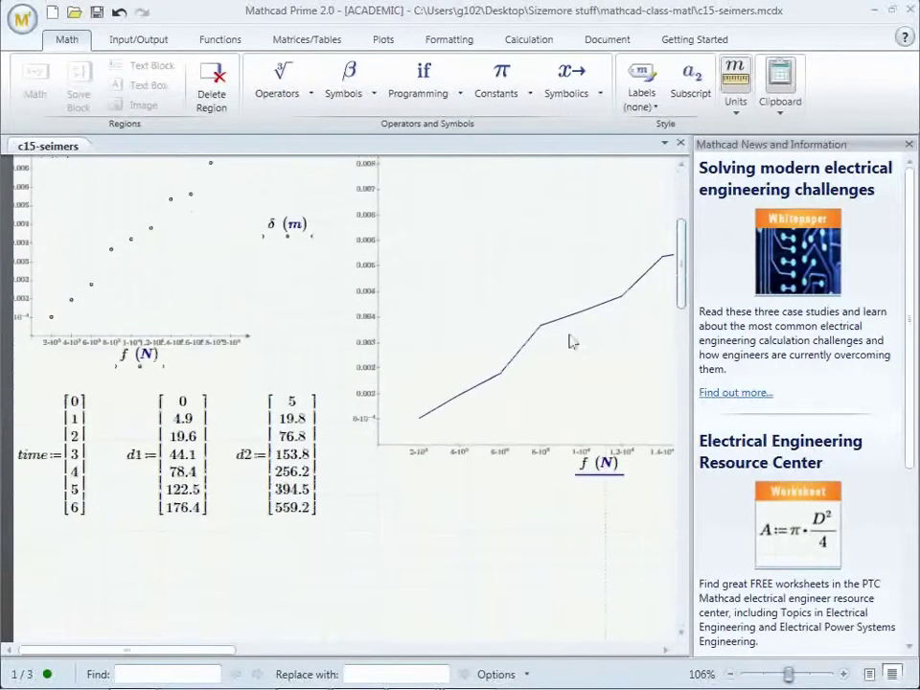
click(526, 355)
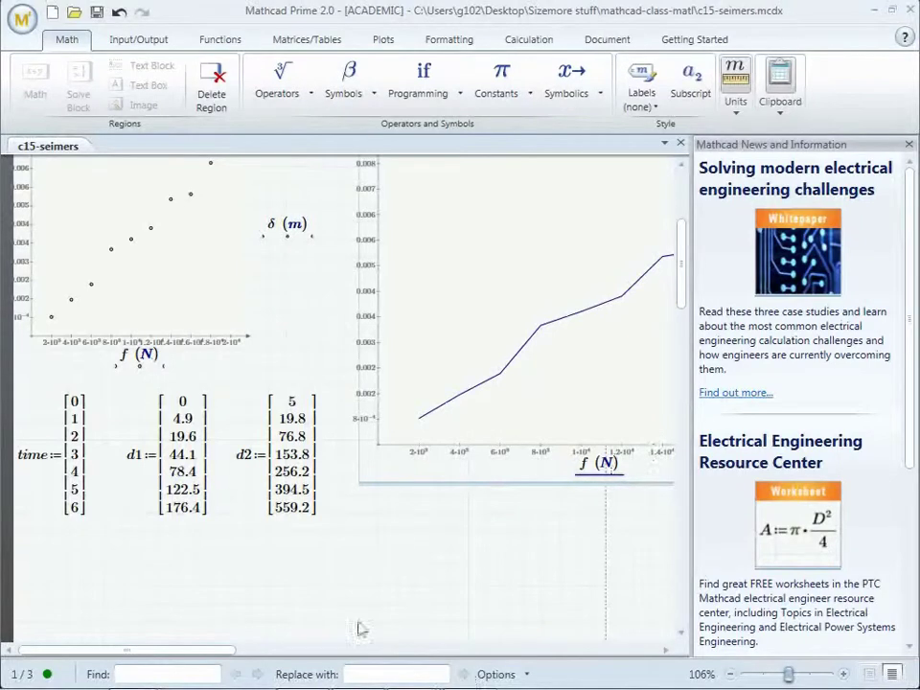
drag(177, 651, 306, 673)
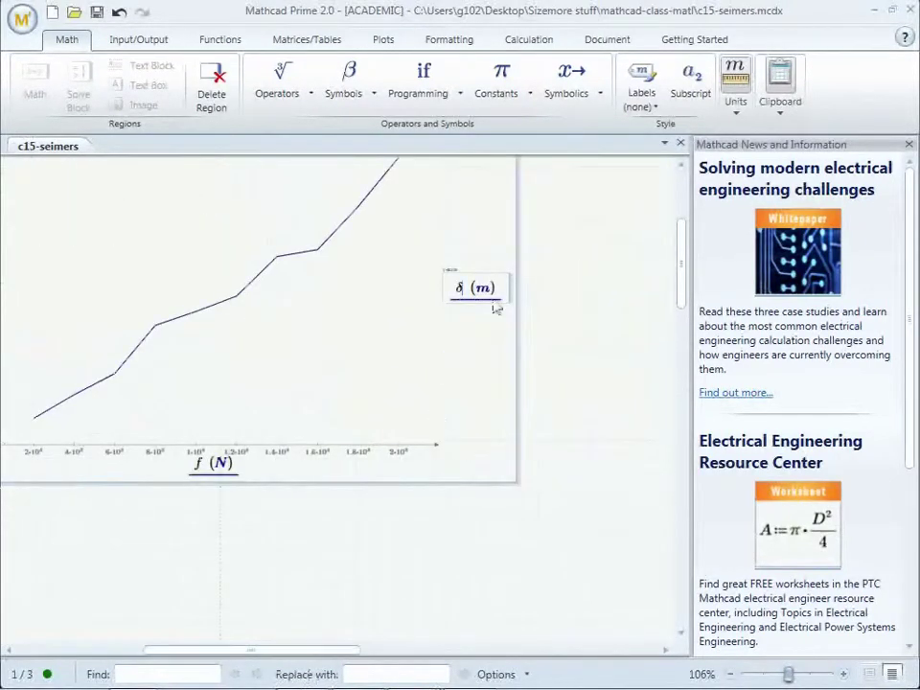
click(201, 474)
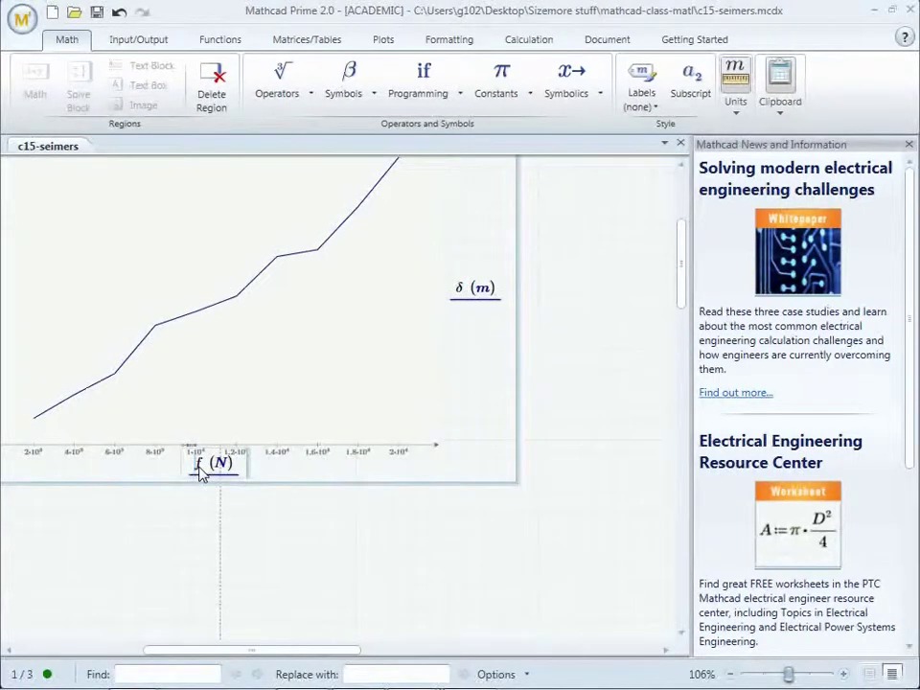
click(464, 287)
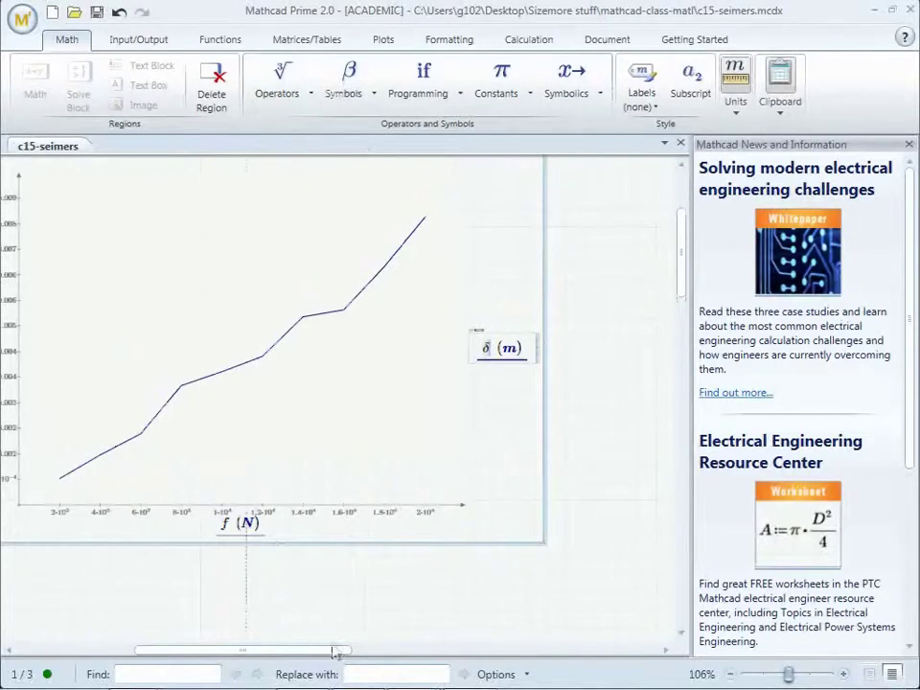
drag(338, 657, 196, 660)
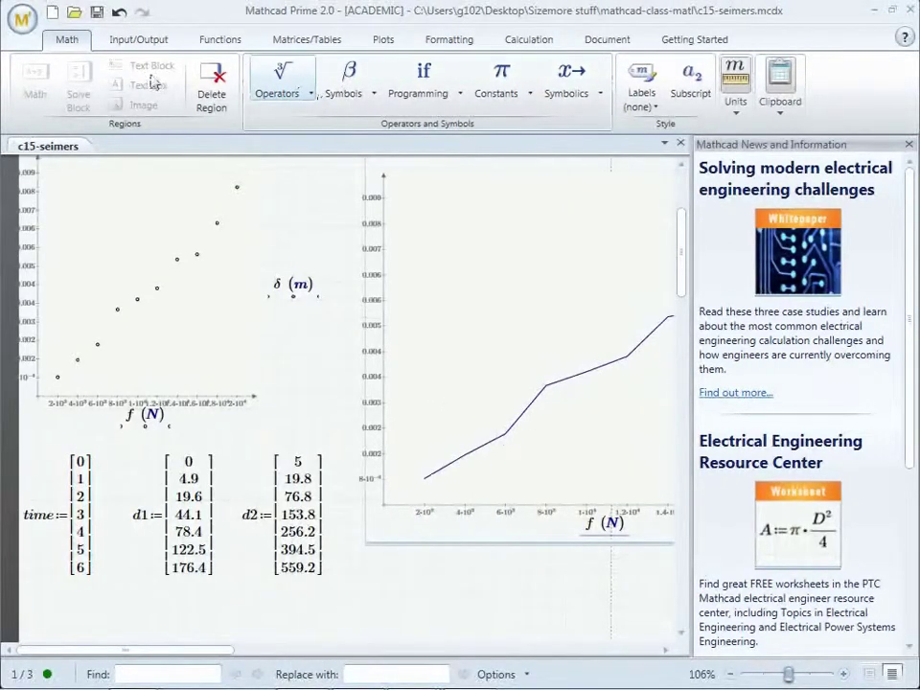
Format the larger plot's trace with circle symbols, a dotted line and a red trace color.
click(383, 41)
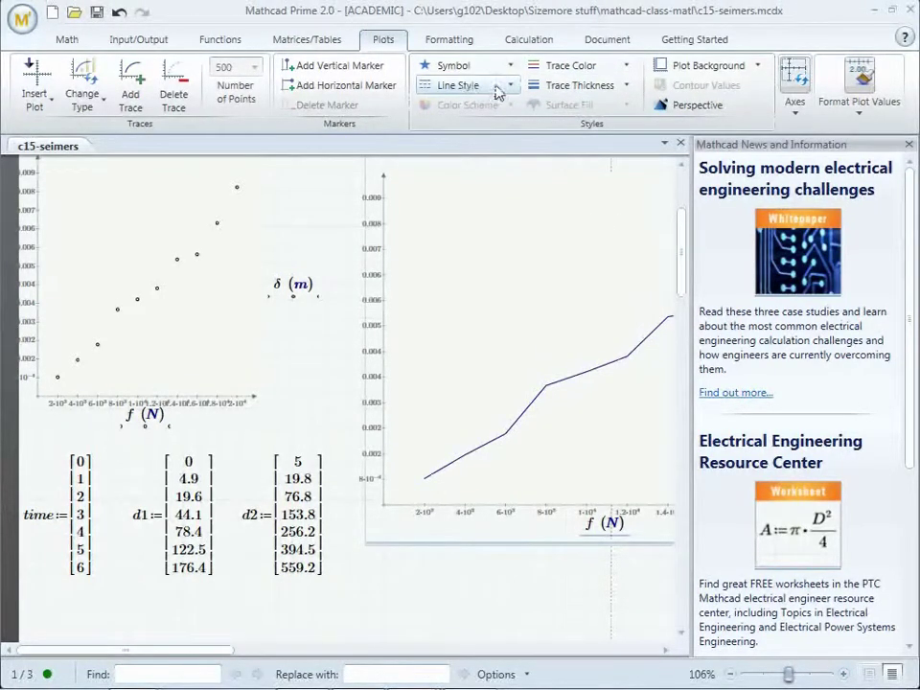
click(453, 118)
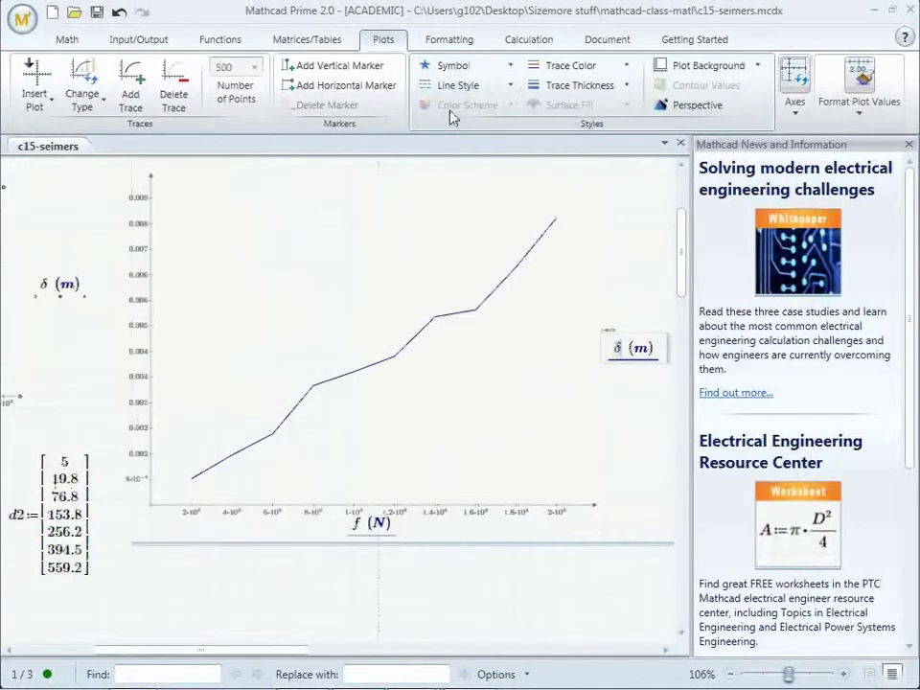
click(509, 66)
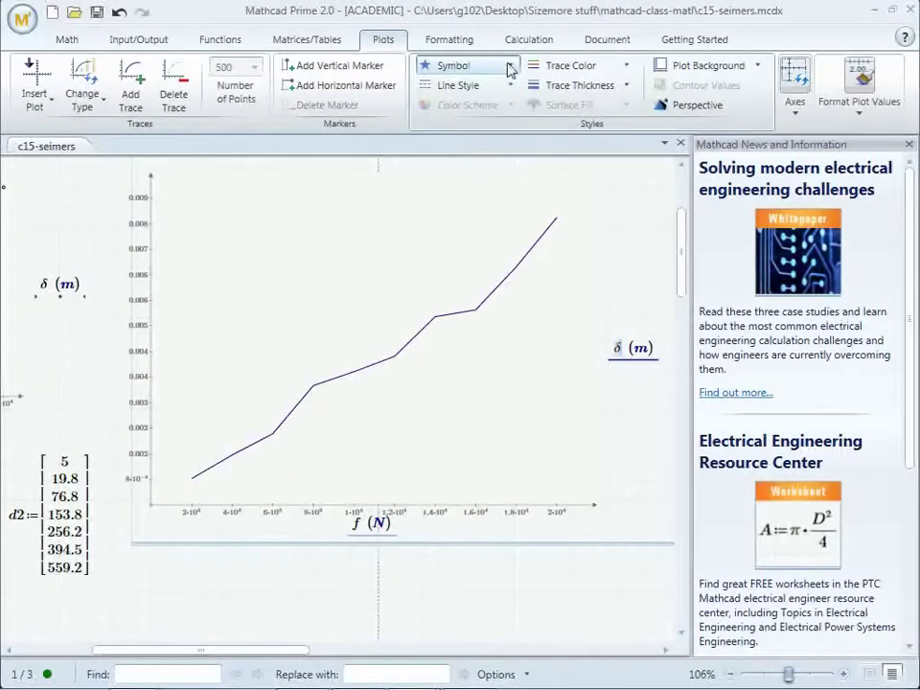
click(440, 246)
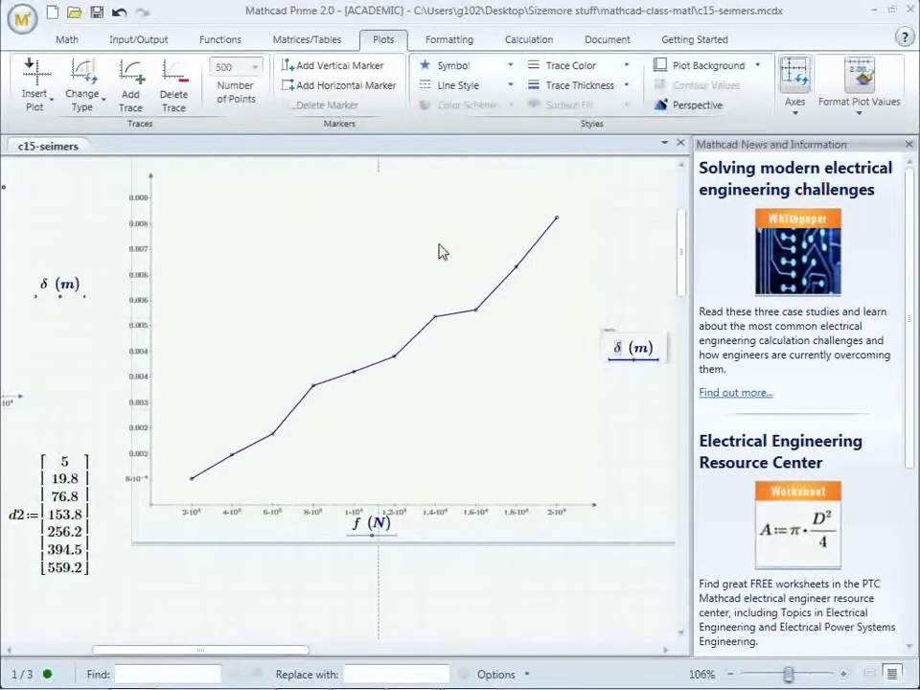
click(465, 110)
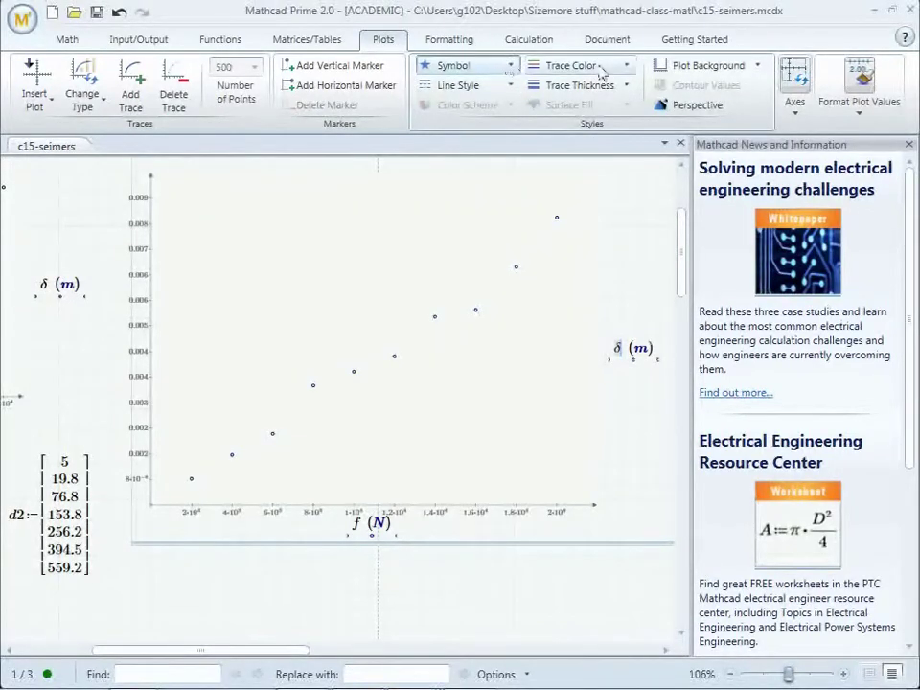
click(499, 88)
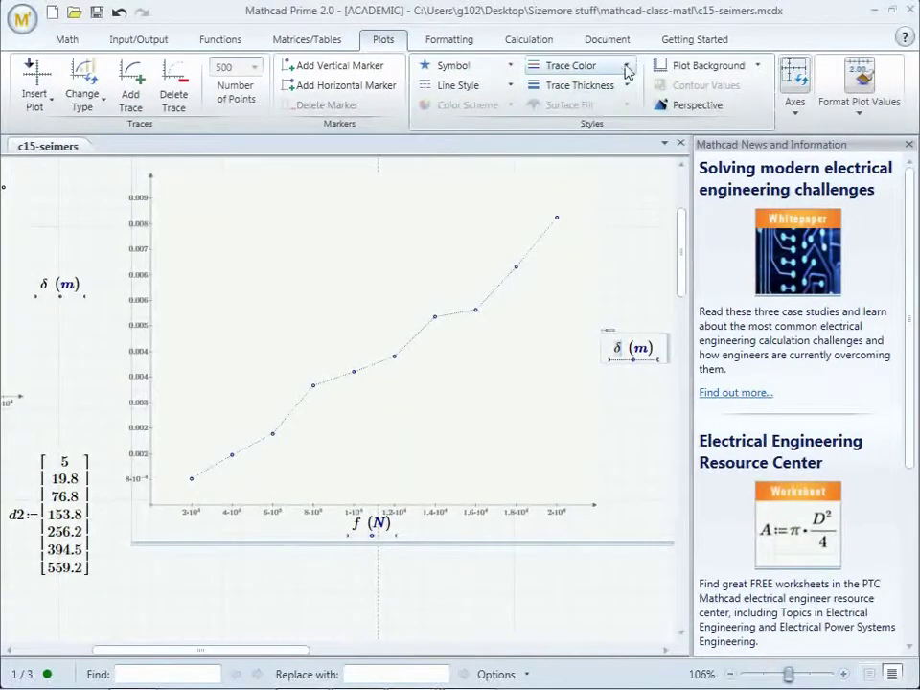
click(571, 65)
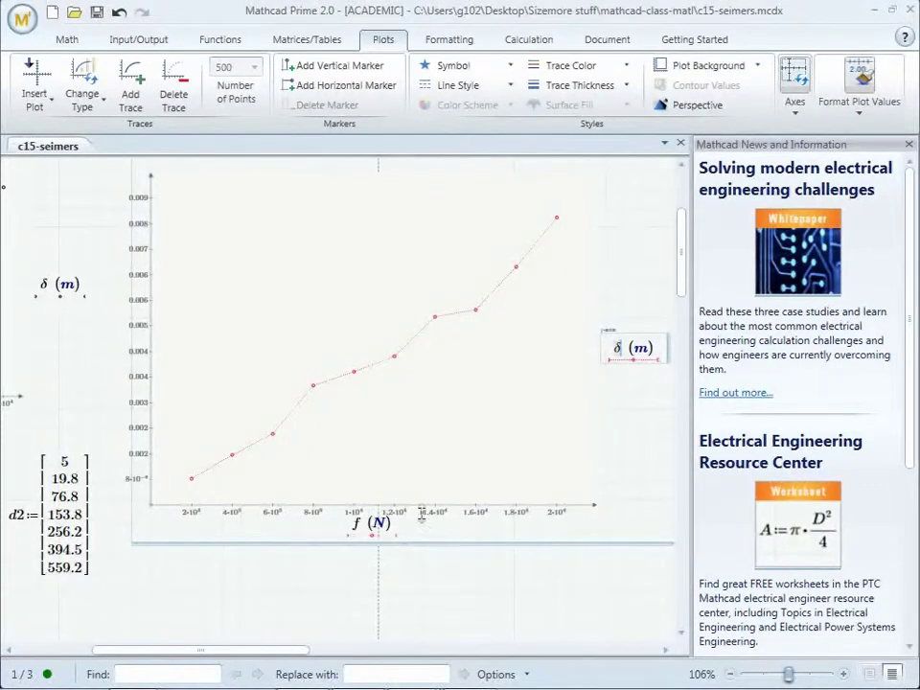
Examine the existing plot of time against d1 and d2 and its axis expressions further down the worksheet.
drag(277, 651, 168, 668)
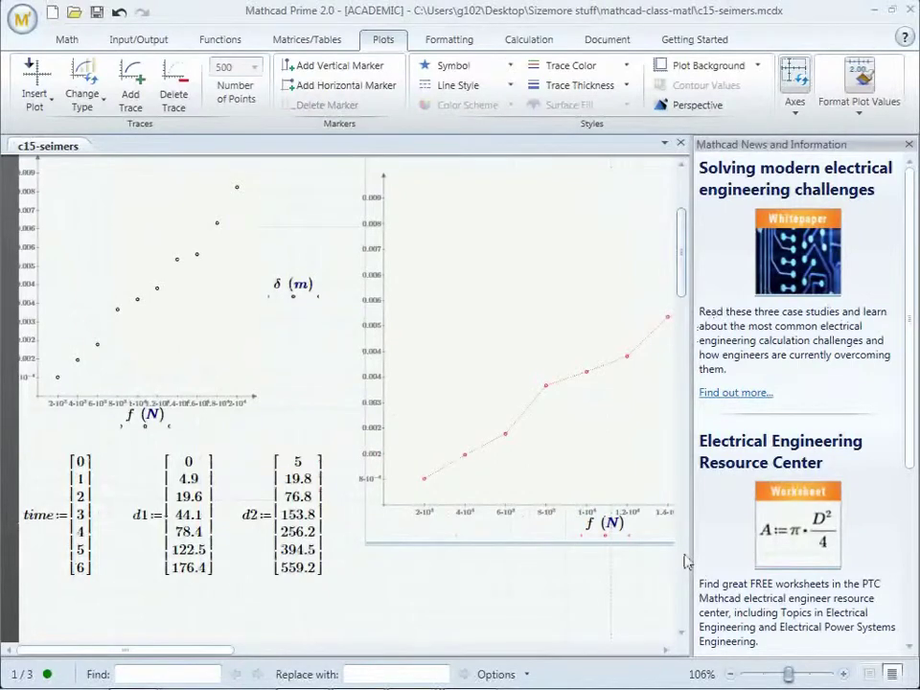
click(681, 637)
drag(680, 636, 683, 639)
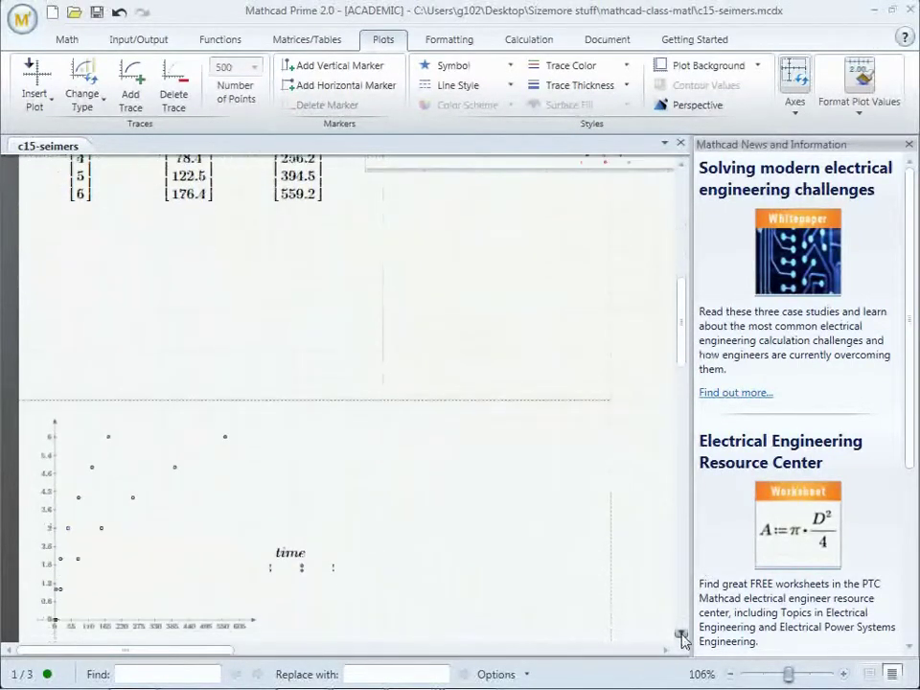
scroll(569, 532, down, 2)
click(181, 469)
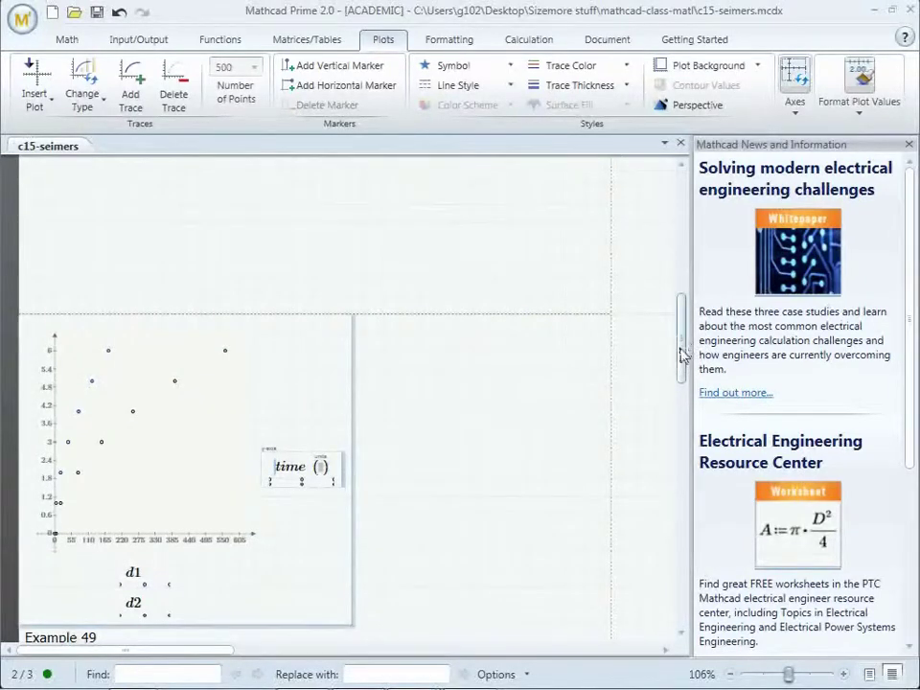
click(141, 619)
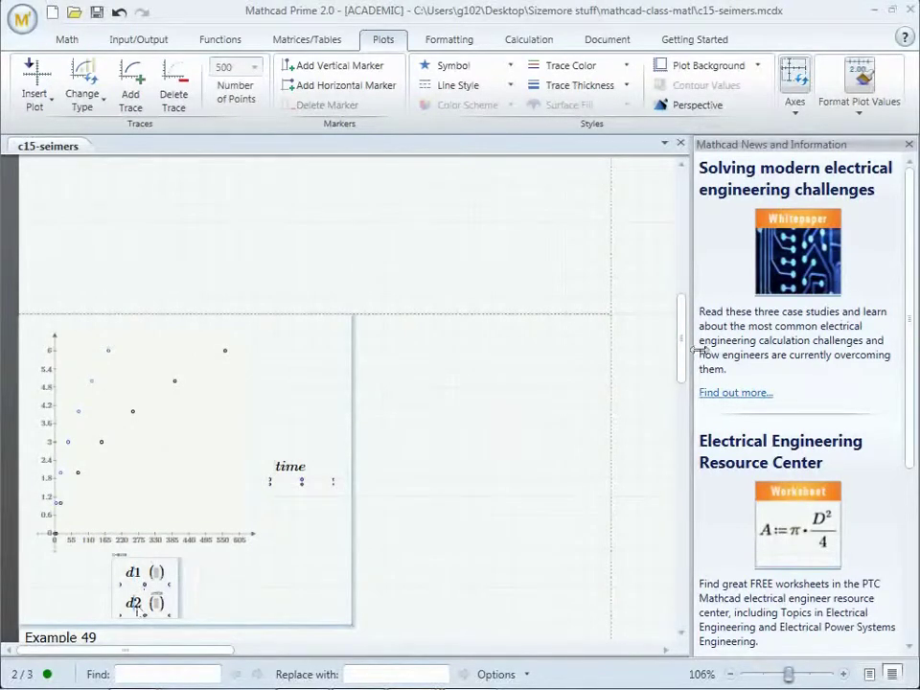
drag(687, 364, 679, 303)
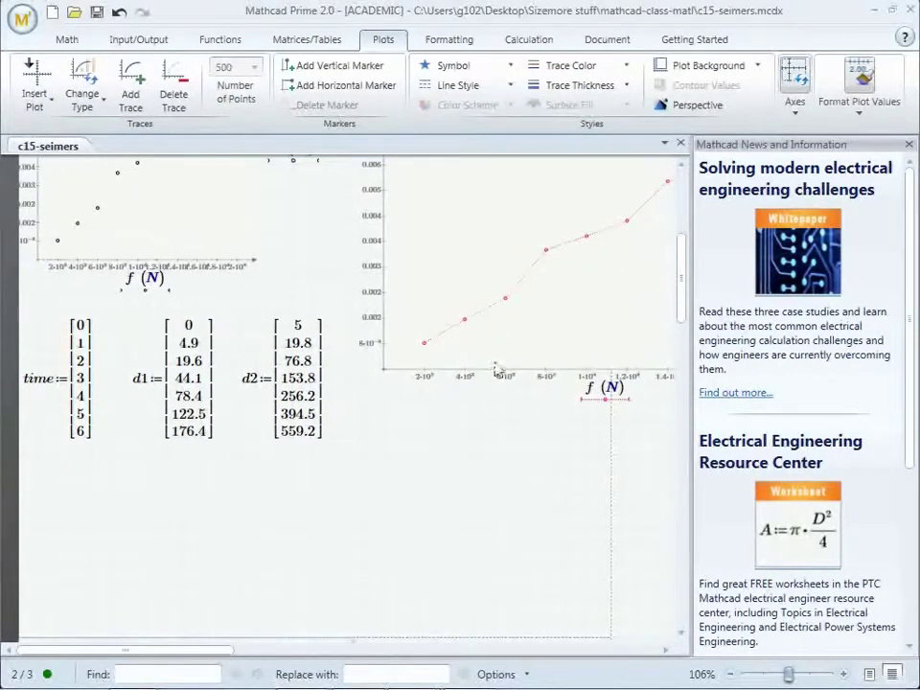
Delete the larger red plot of δ against f beside the original plot.
click(534, 383)
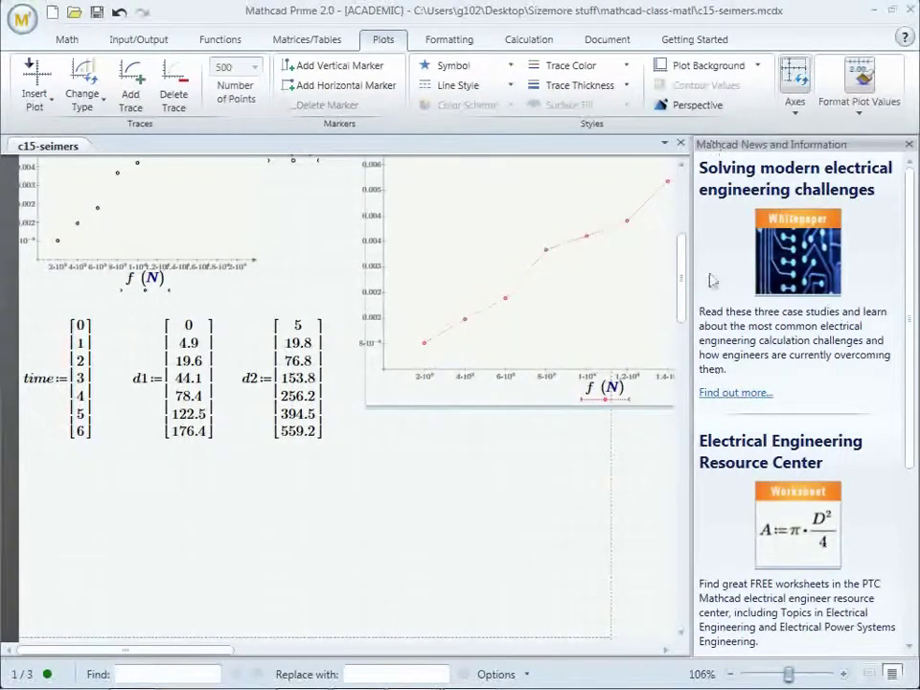
click(651, 545)
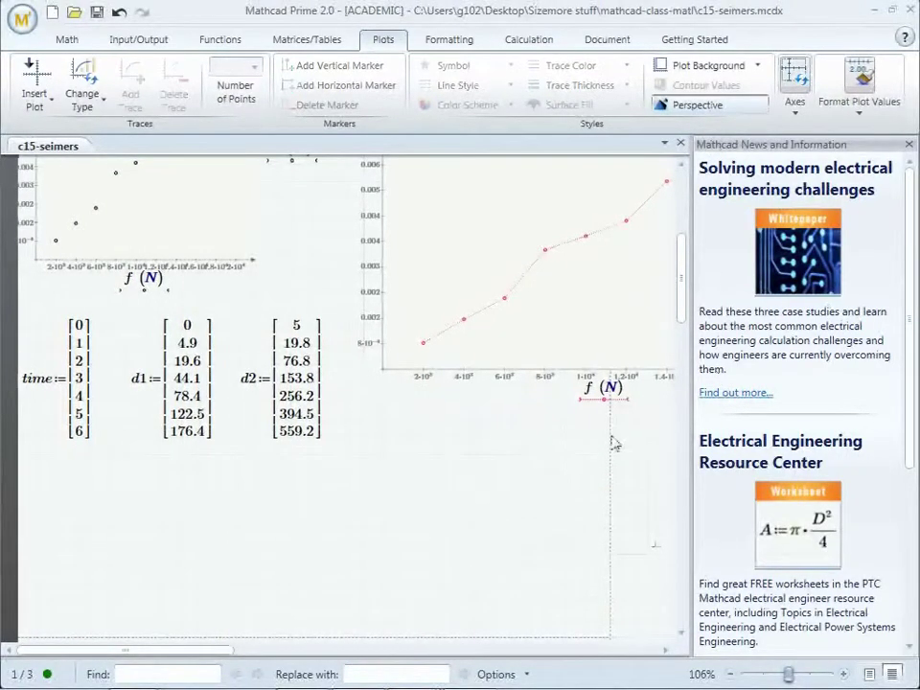
click(366, 202)
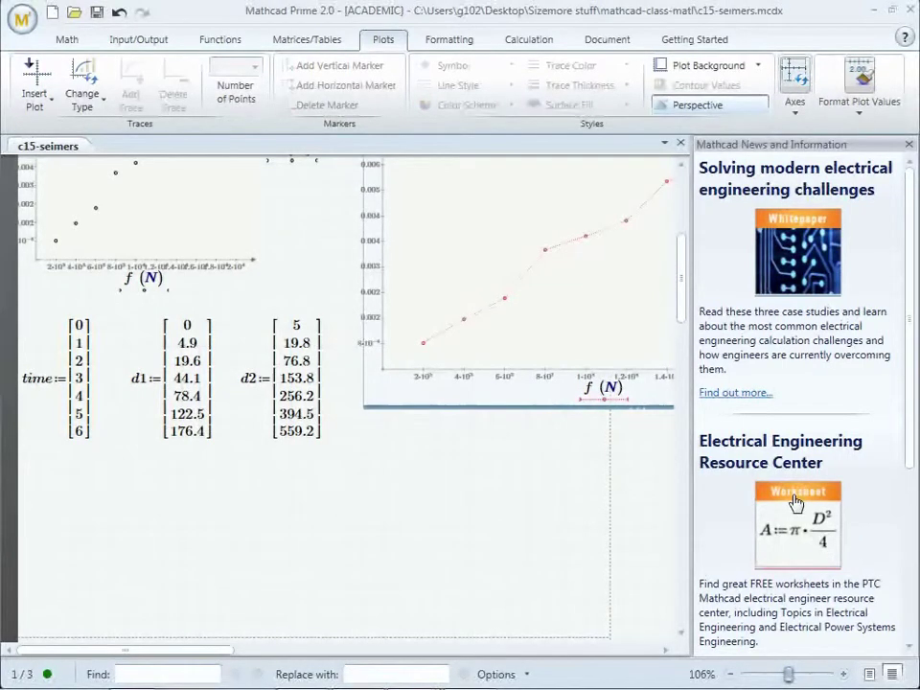
key(Delete)
scroll(115, 257, up, 3)
click(107, 260)
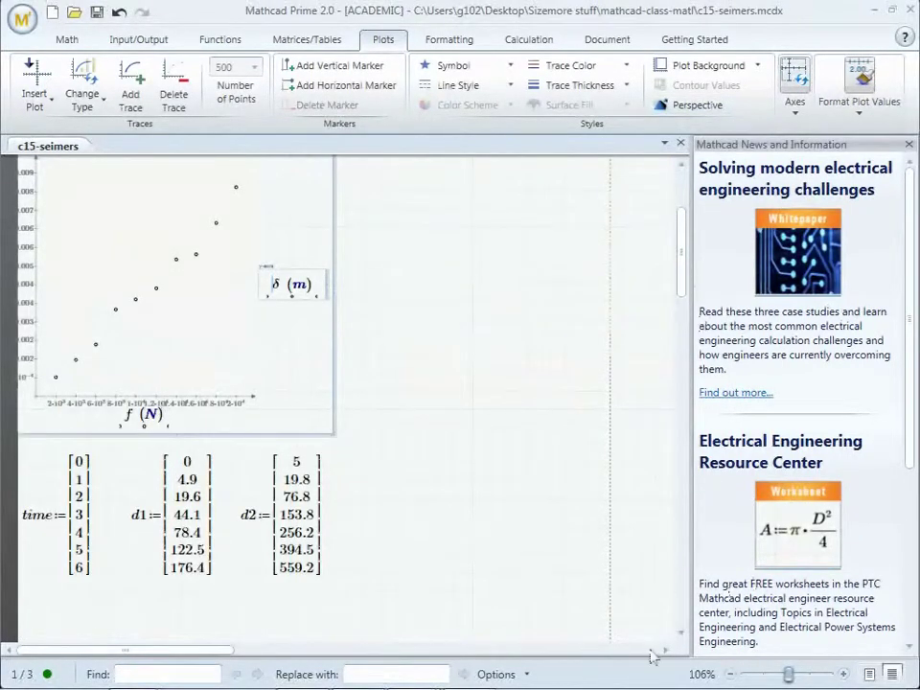
Insert a new XY plot in the blank area just below and beside the d2 vector.
click(682, 635)
click(682, 635)
click(682, 635)
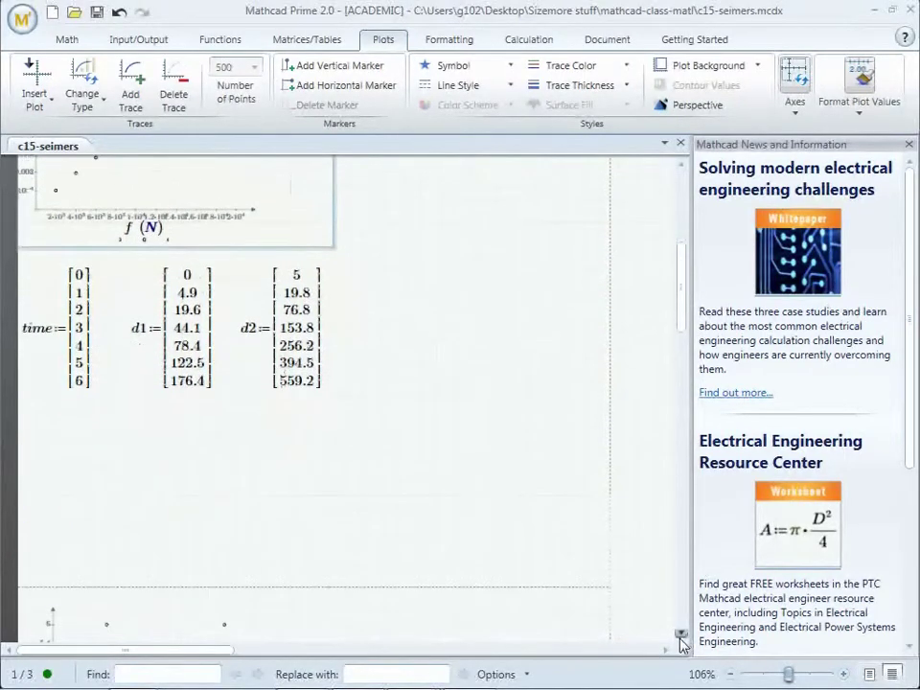
click(682, 634)
click(681, 634)
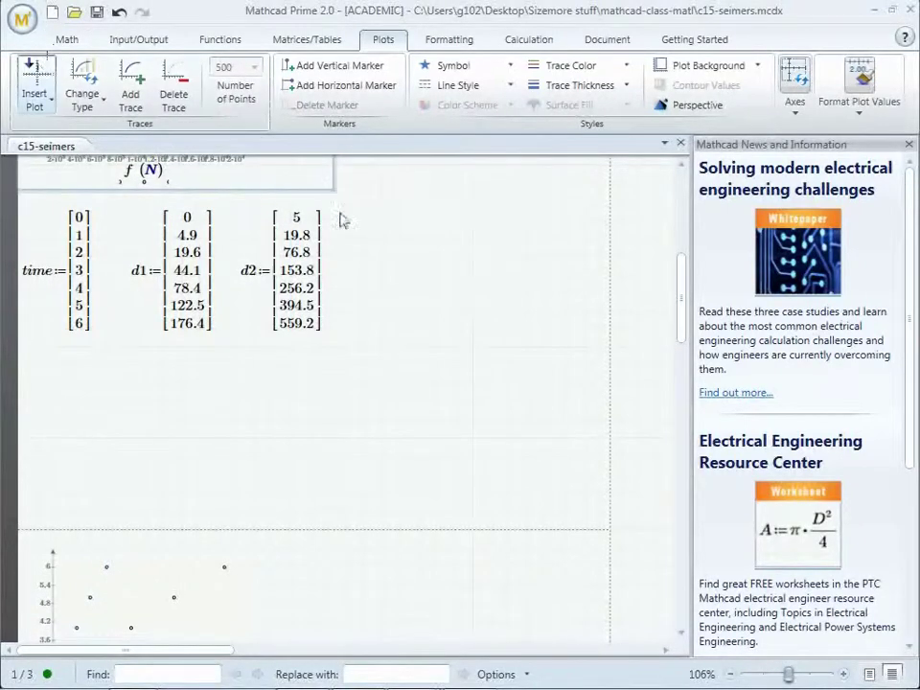
scroll(387, 341, up, 5)
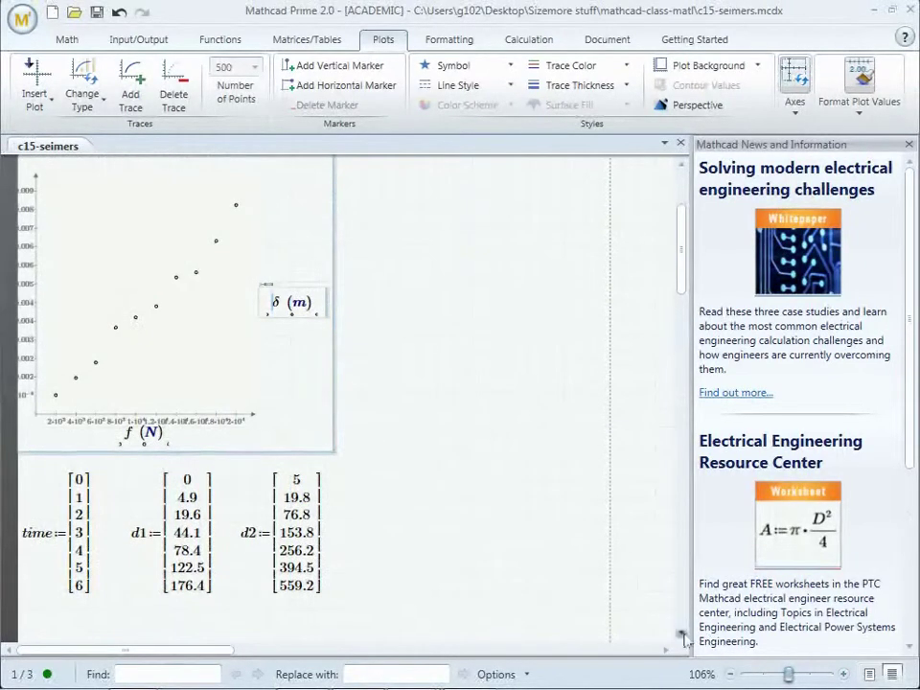
scroll(691, 219, up, 3)
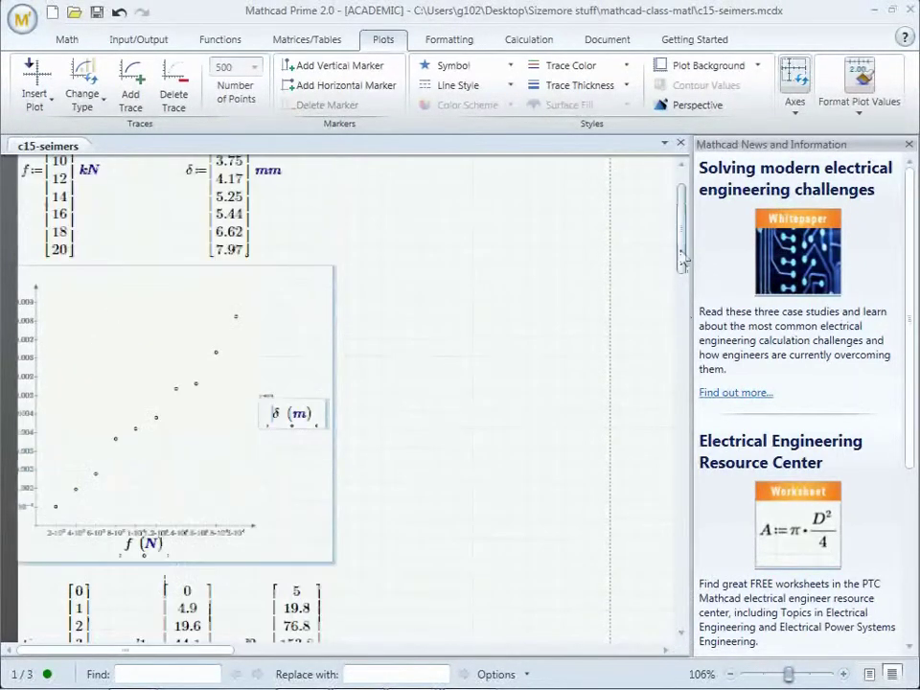
drag(690, 218, 689, 361)
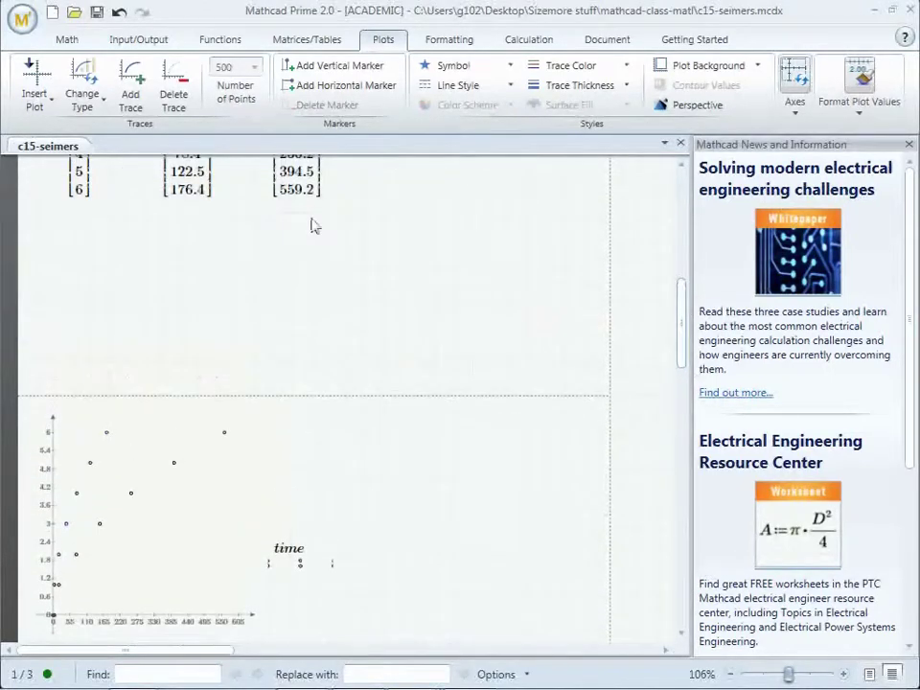
click(347, 218)
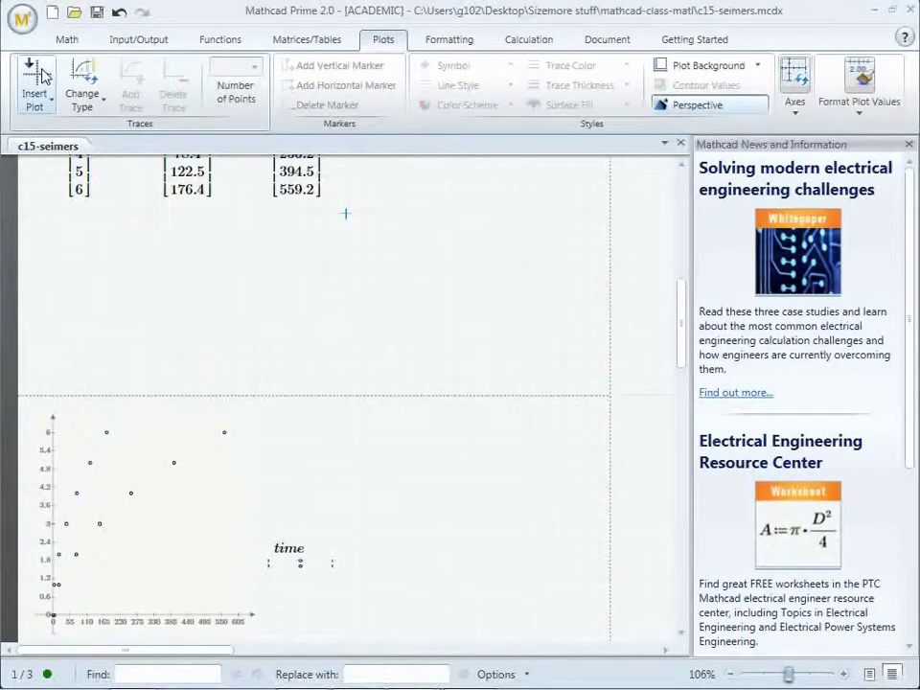
click(57, 133)
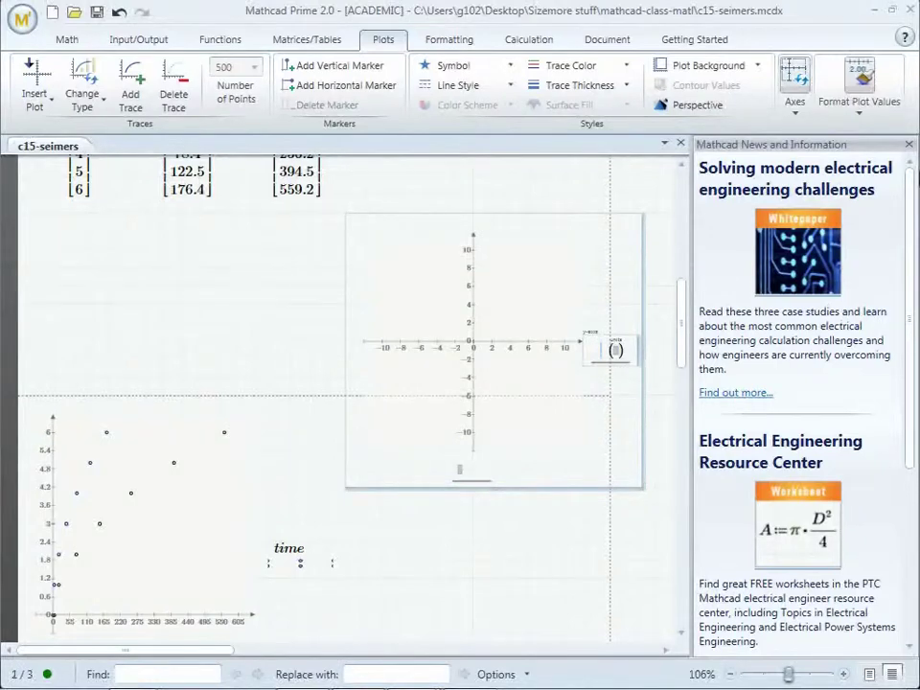
Set the x-axis expression of the new empty plot to time.
click(463, 471)
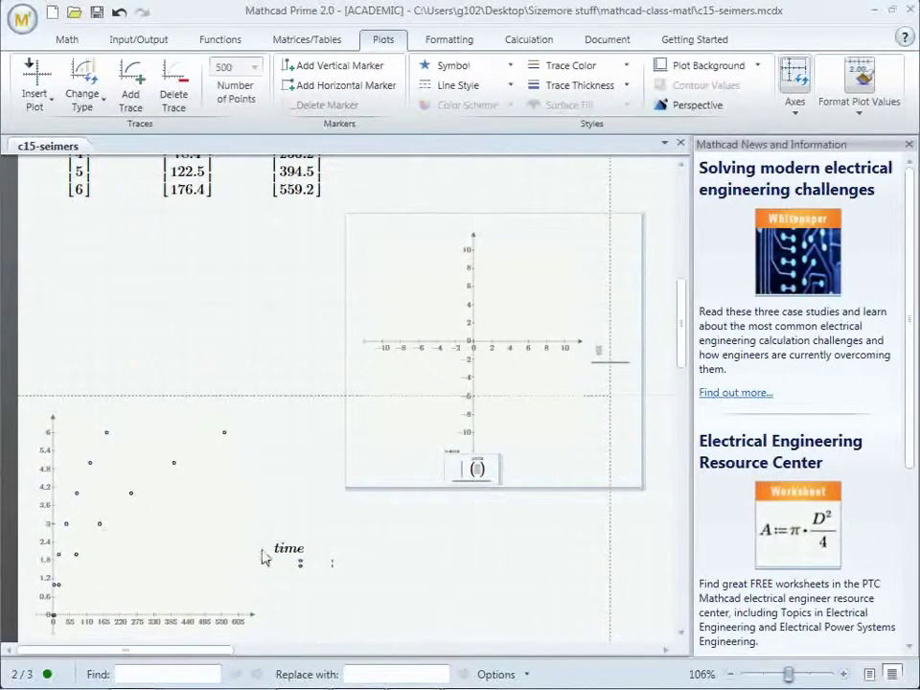
text(time)
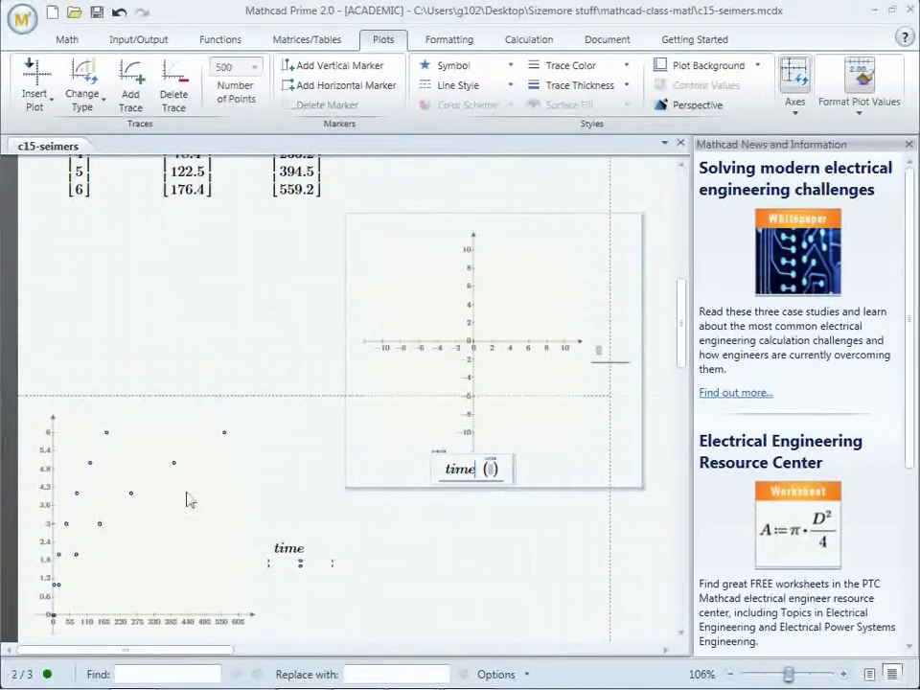
click(165, 531)
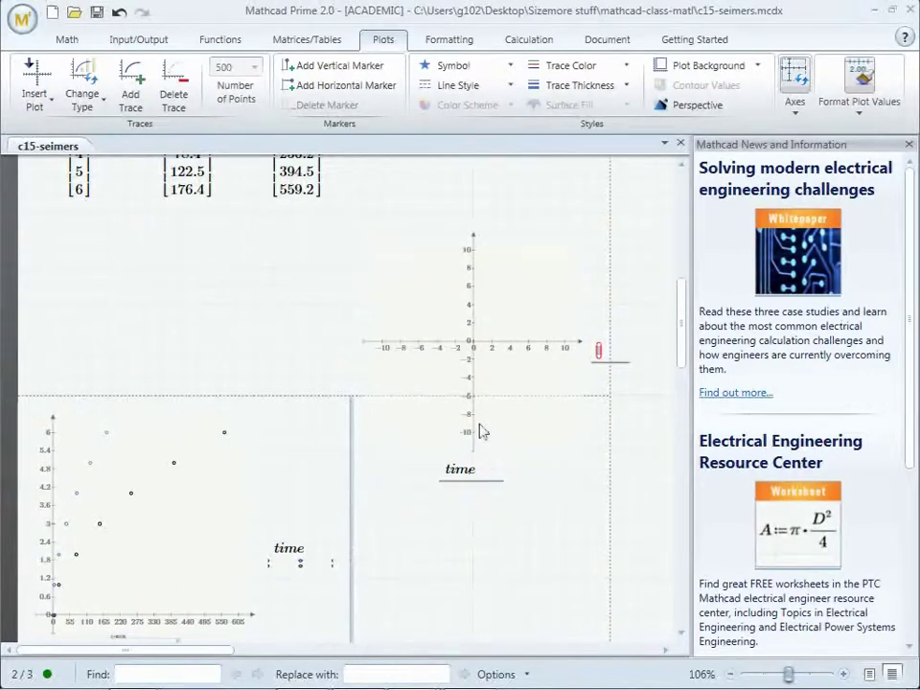
click(481, 432)
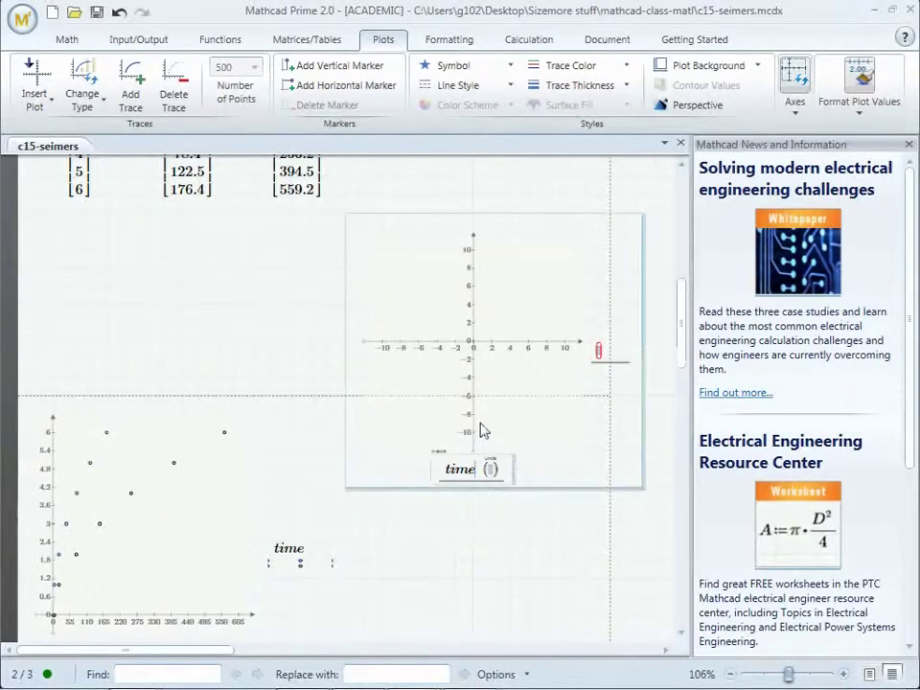
Set the y-axis expression of the new plot to d1.
click(600, 352)
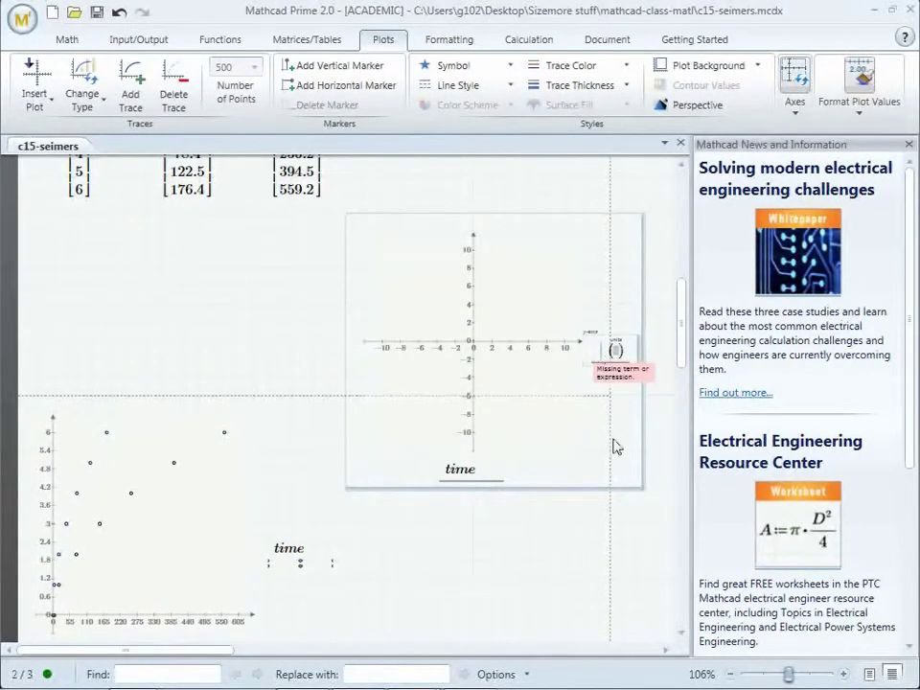
text(d1)
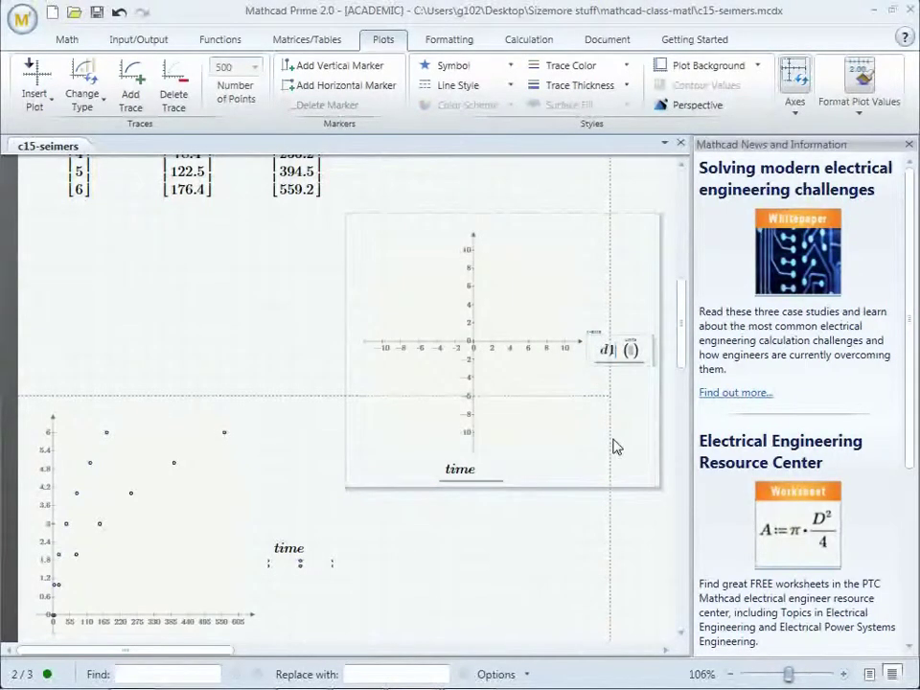
click(536, 598)
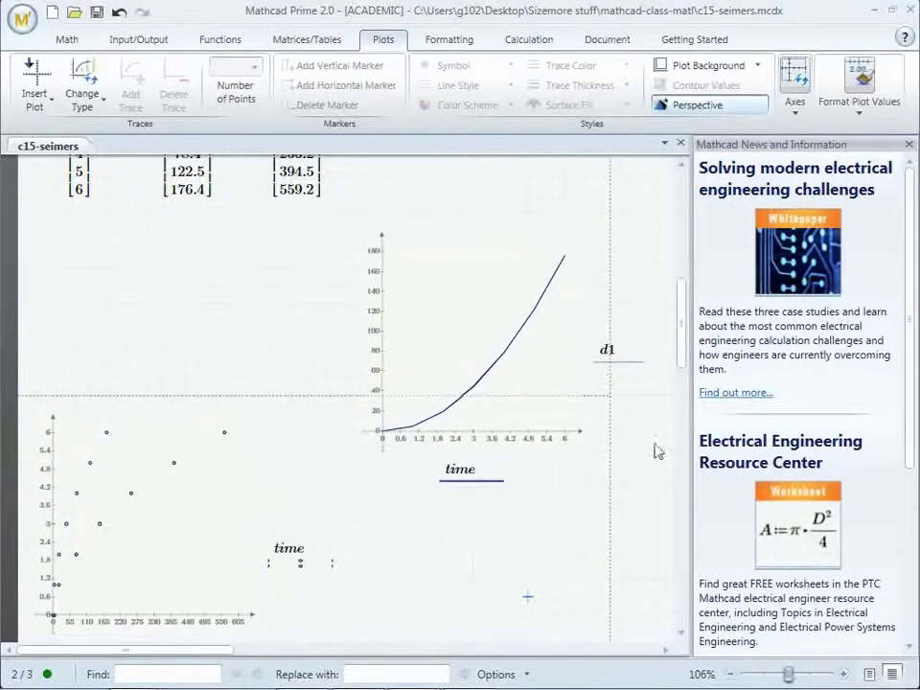
Format the d1 trace of the new plot with x symbols at the data points and no connecting line.
click(111, 554)
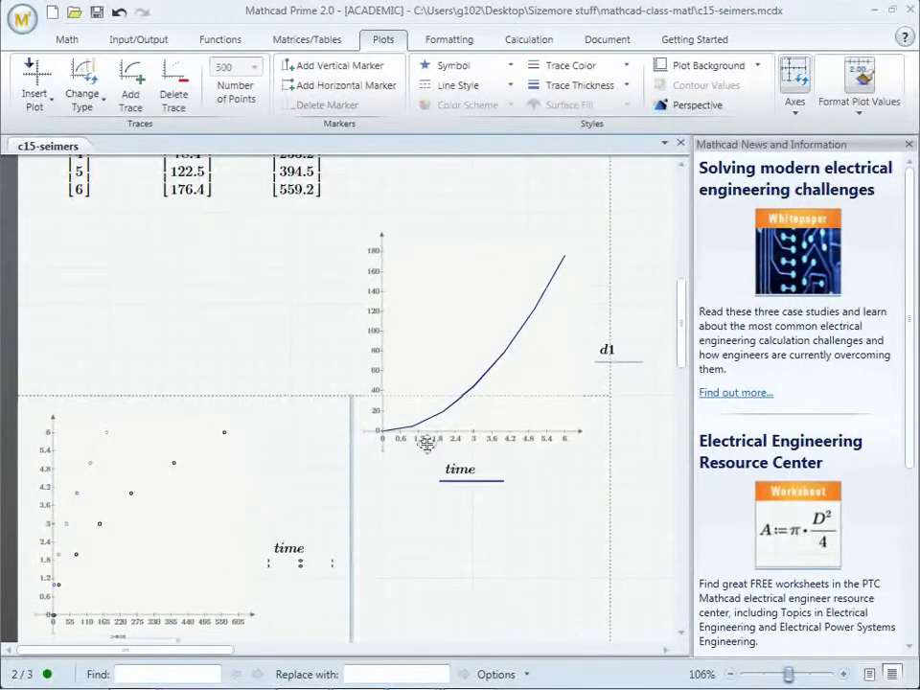
click(458, 347)
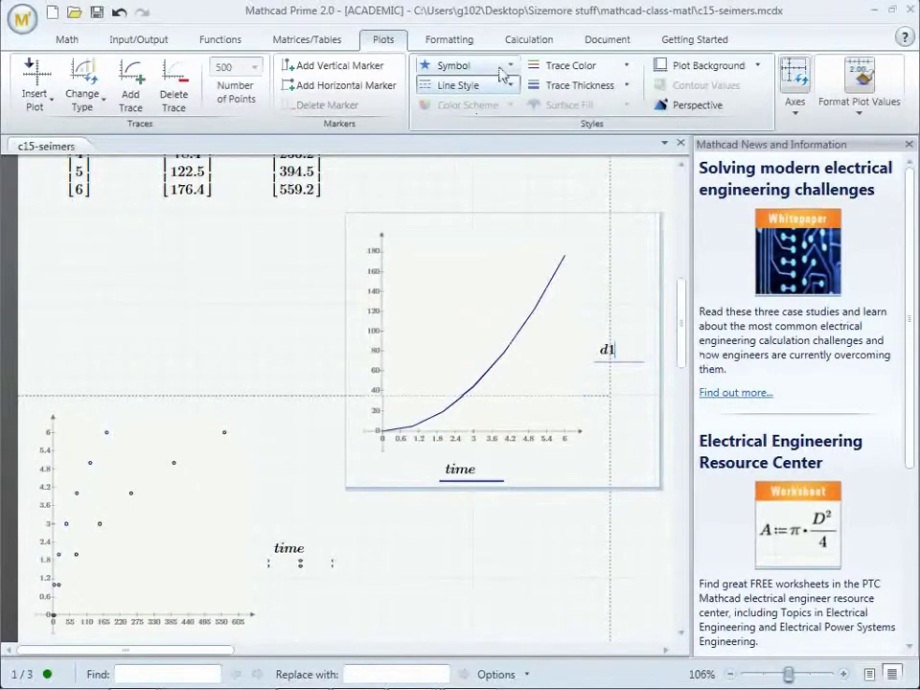
click(501, 72)
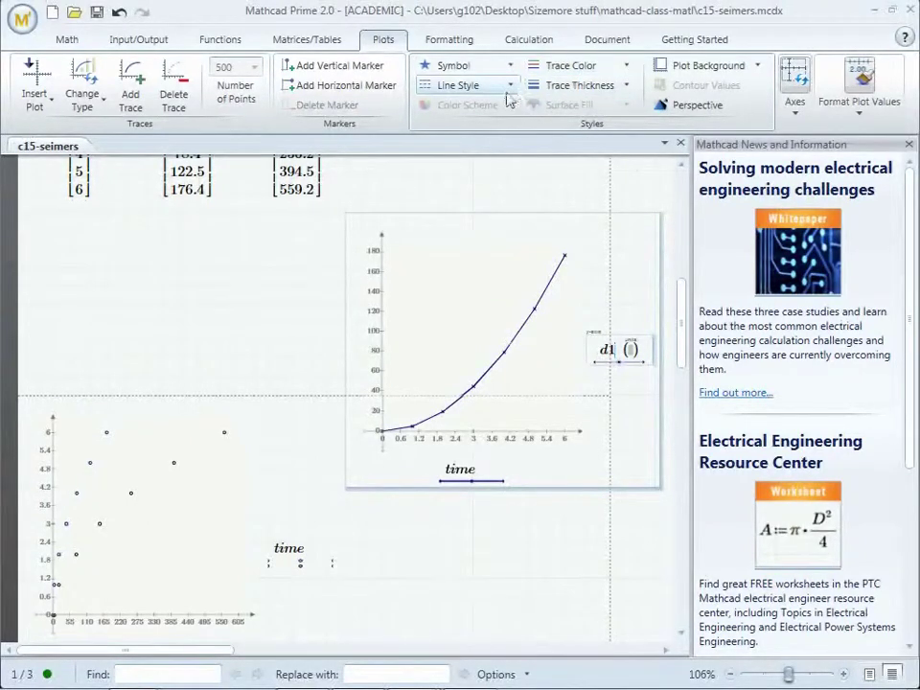
click(462, 109)
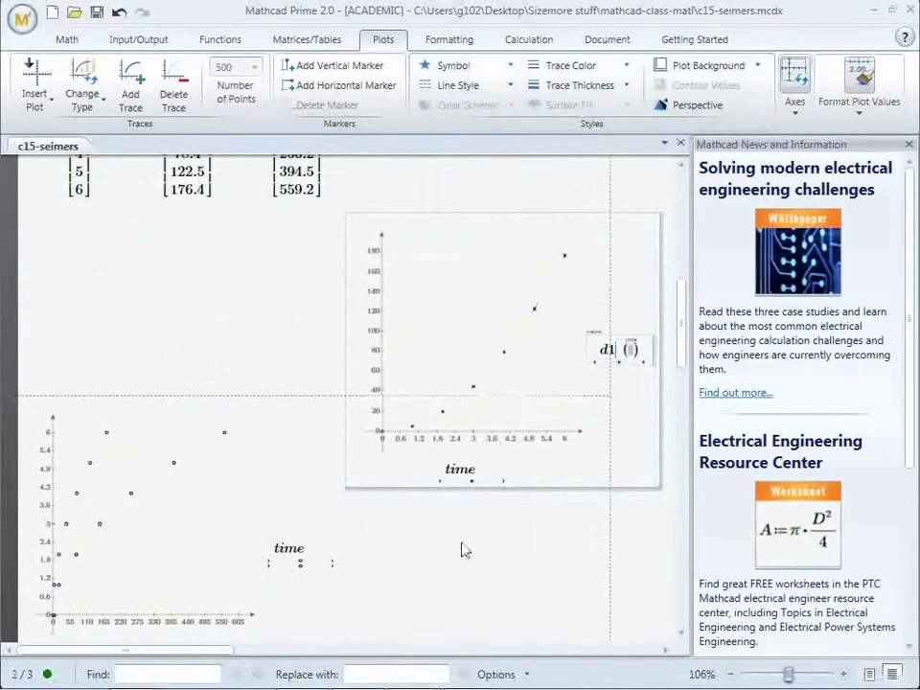
Add a second trace to the new plot with d2 as its y-axis expression.
click(130, 81)
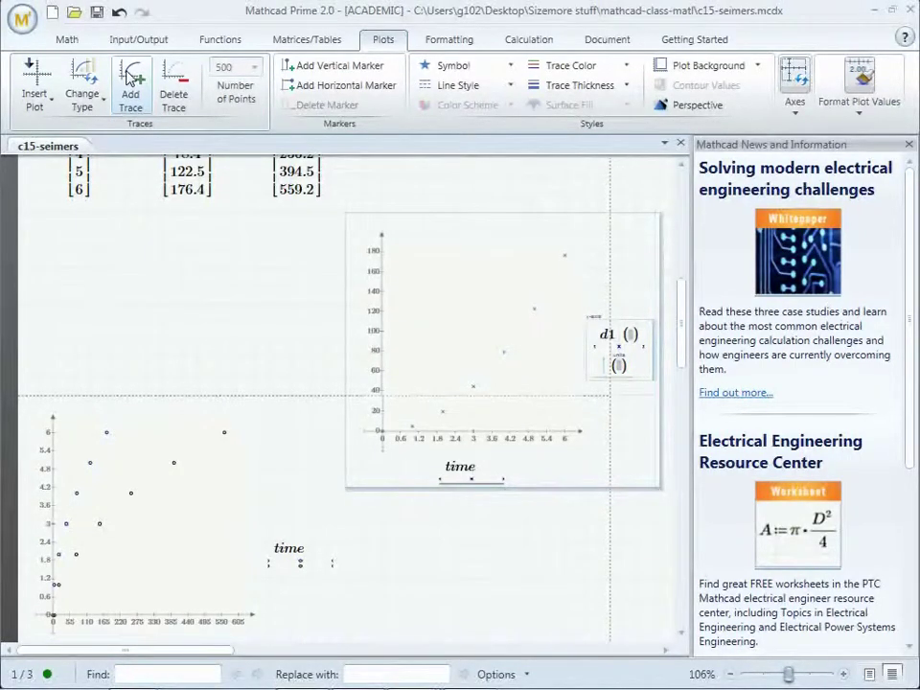
text(d2)
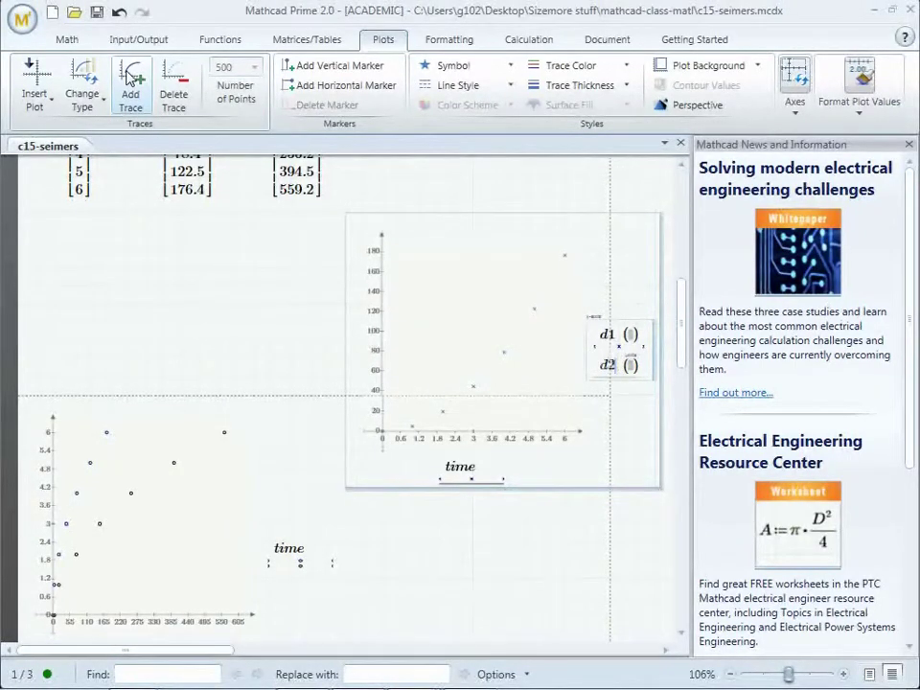
click(528, 543)
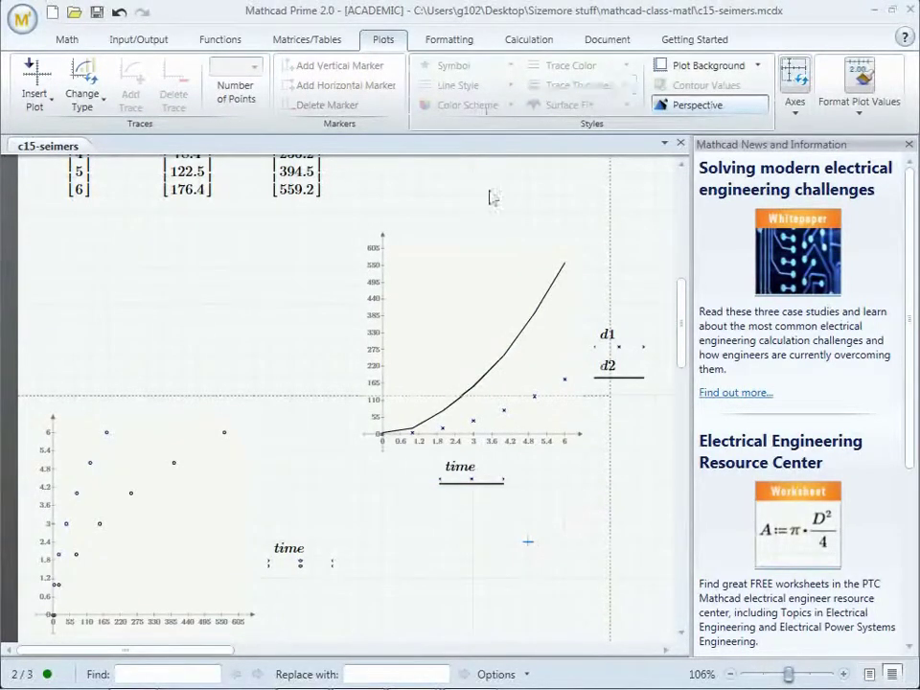
Format the d2 trace with circle symbols at the data points and no connecting line.
click(610, 372)
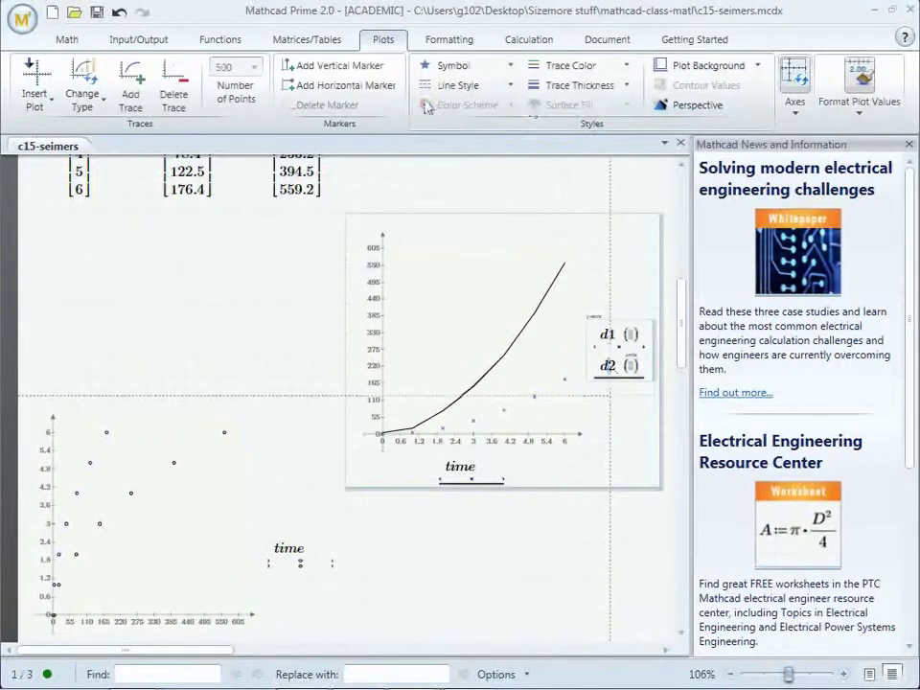
click(495, 72)
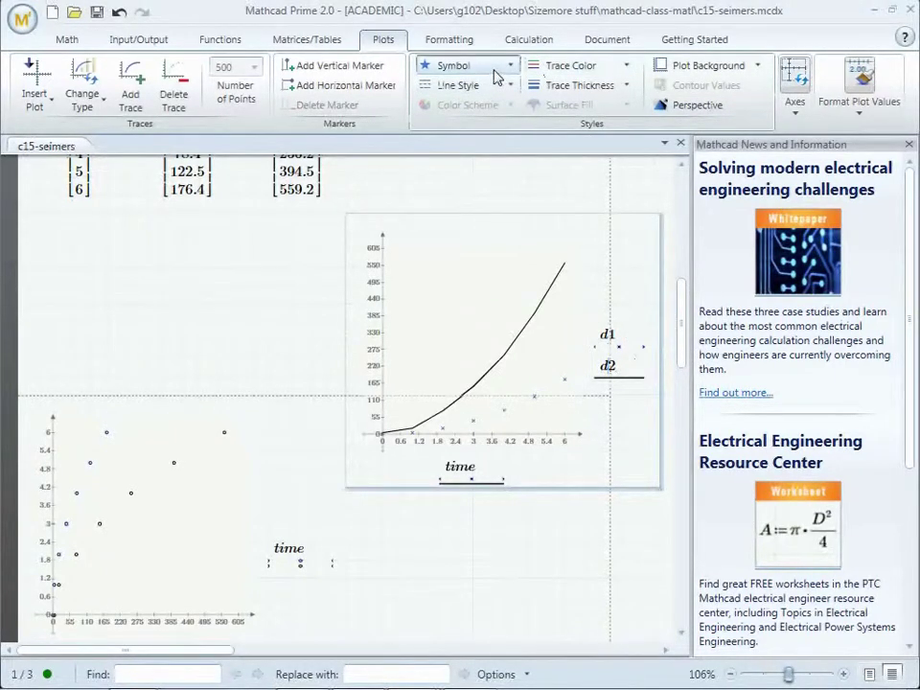
click(448, 252)
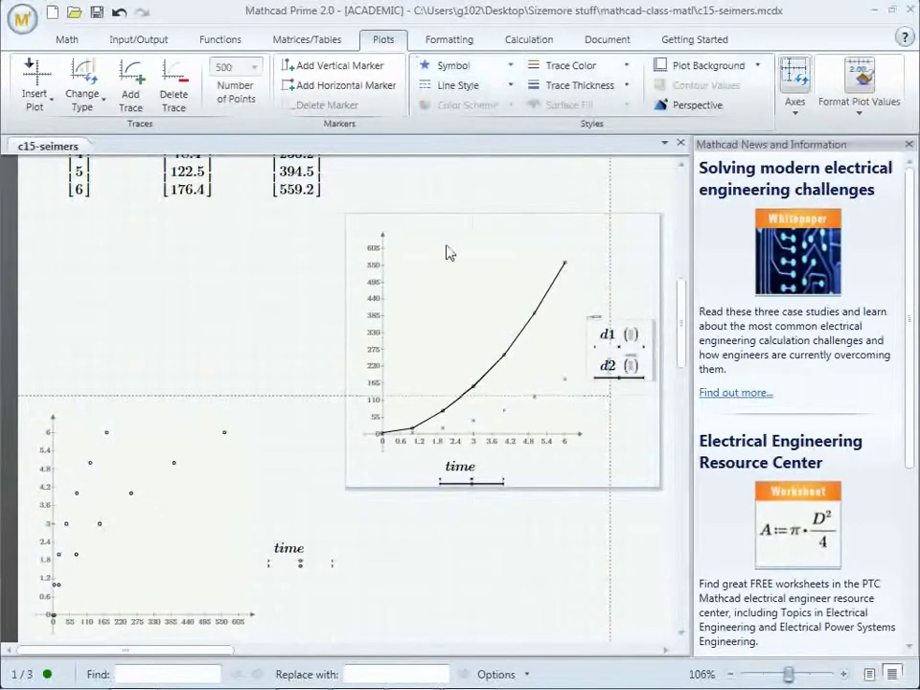
click(512, 86)
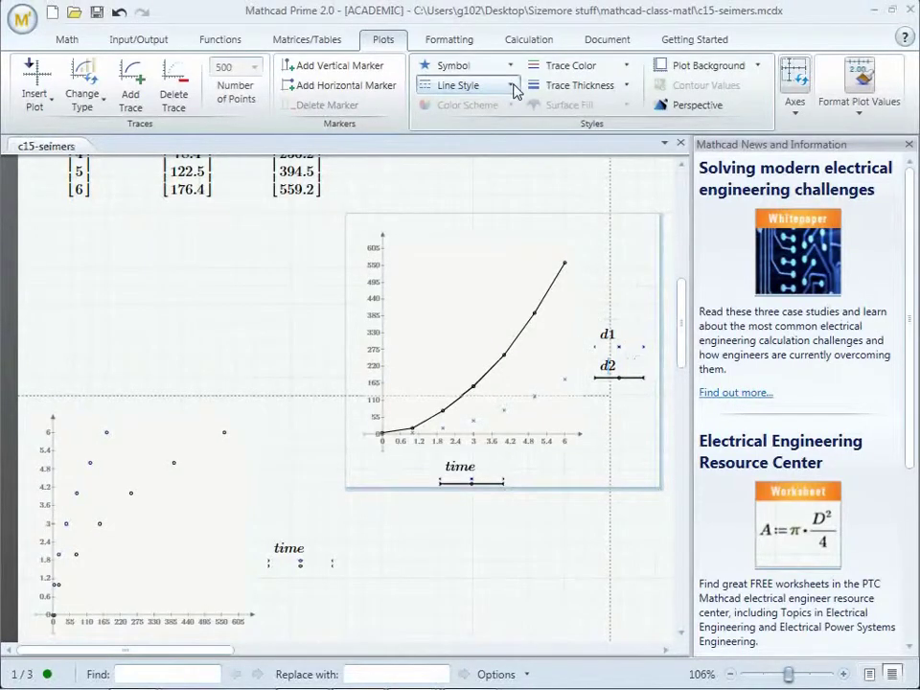
click(457, 114)
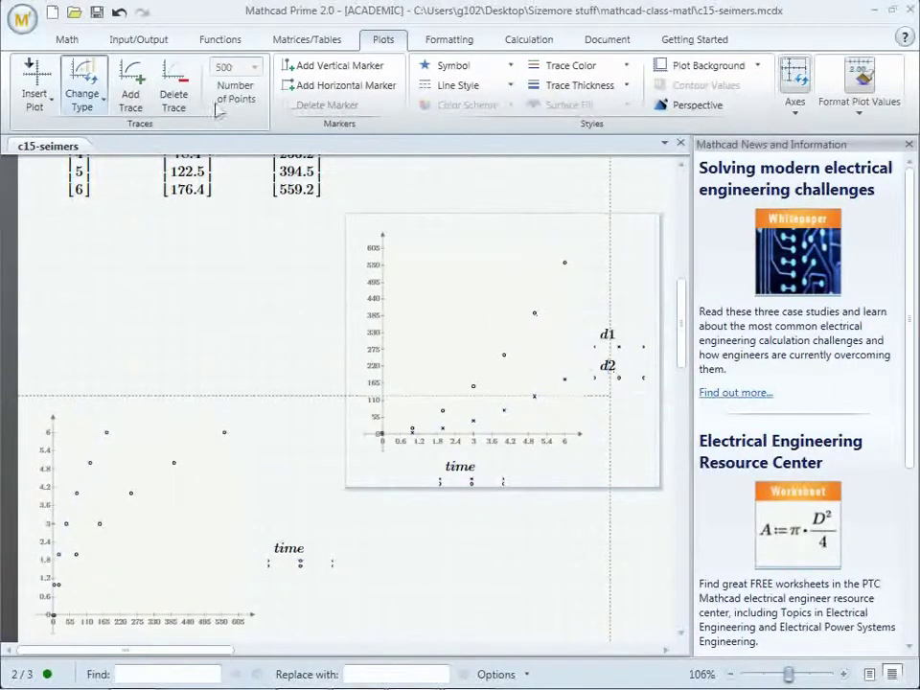
Delete the d2 trace from the new plot and undo the deletion.
click(173, 75)
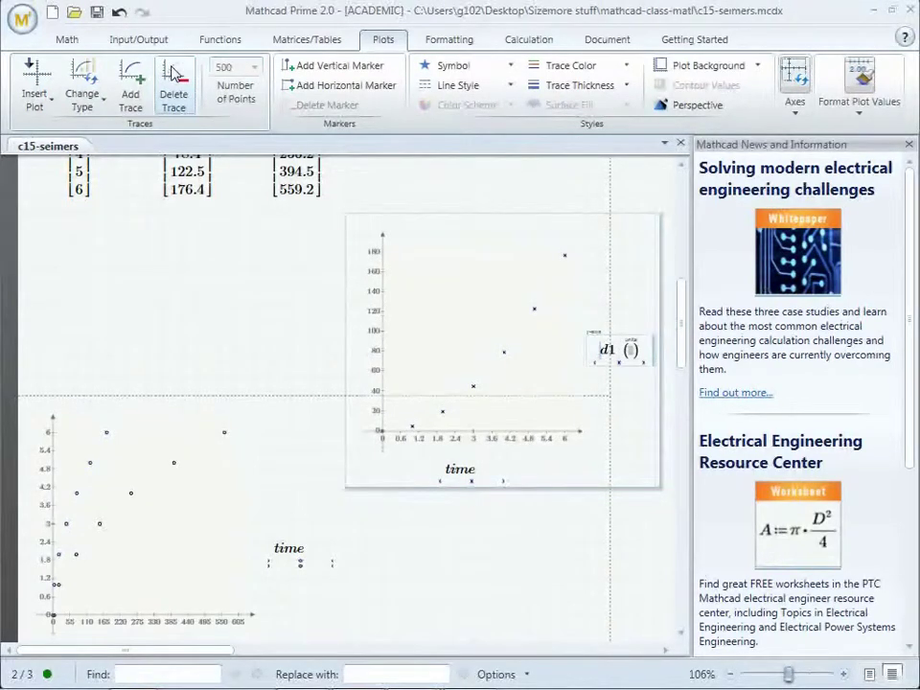
key(ctrl+z)
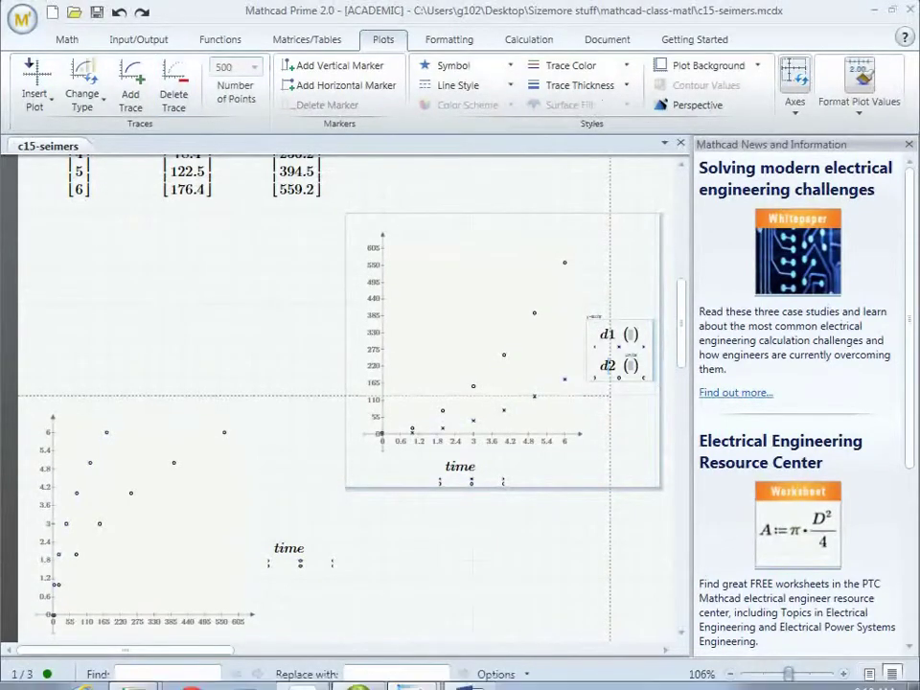
Examine the plot under Example 49 further down the worksheet, including its y-axis and x-axis expressions.
click(683, 636)
click(684, 636)
click(684, 636)
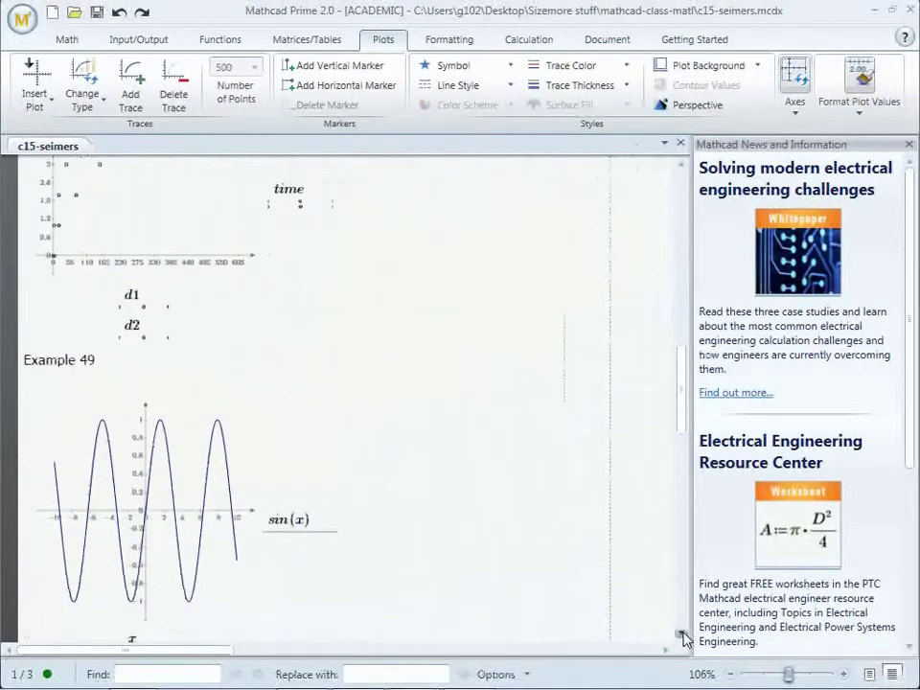
click(684, 635)
click(683, 636)
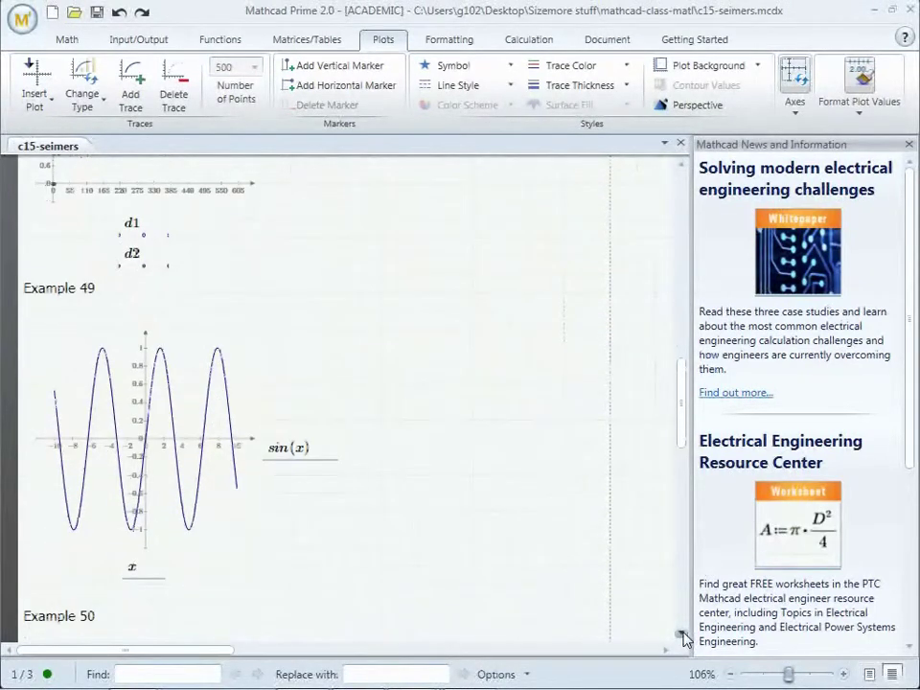
click(683, 635)
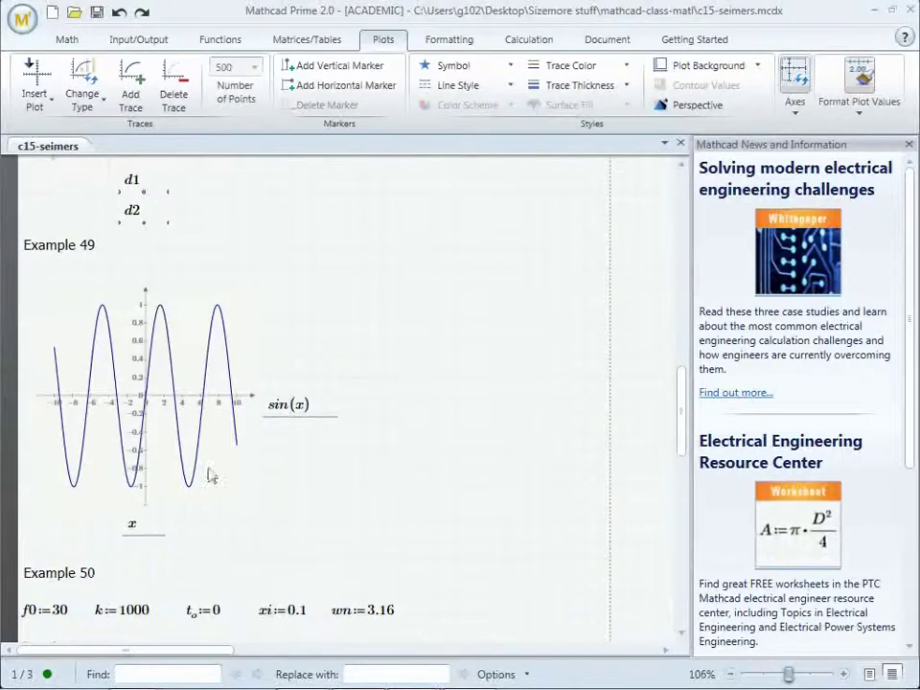
click(90, 361)
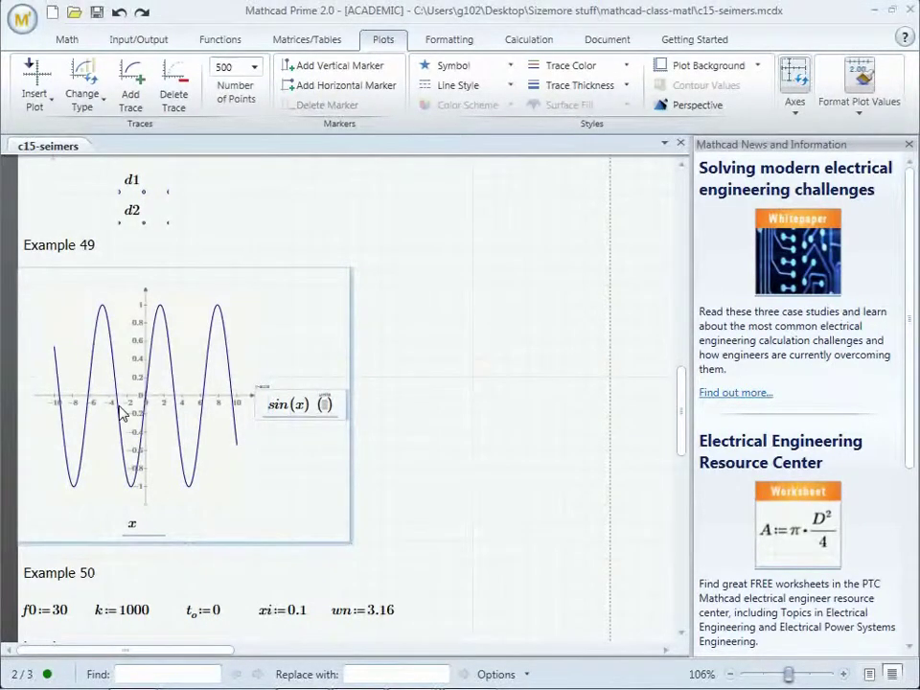
click(135, 531)
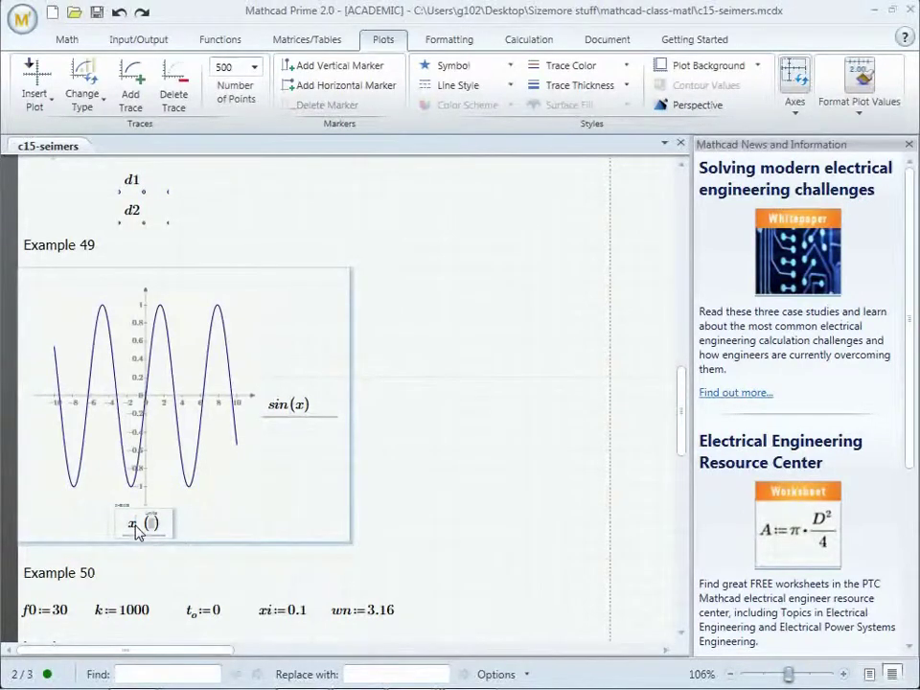
Replace the y-axis expression of the Example 49 plot with cos(x).
click(297, 405)
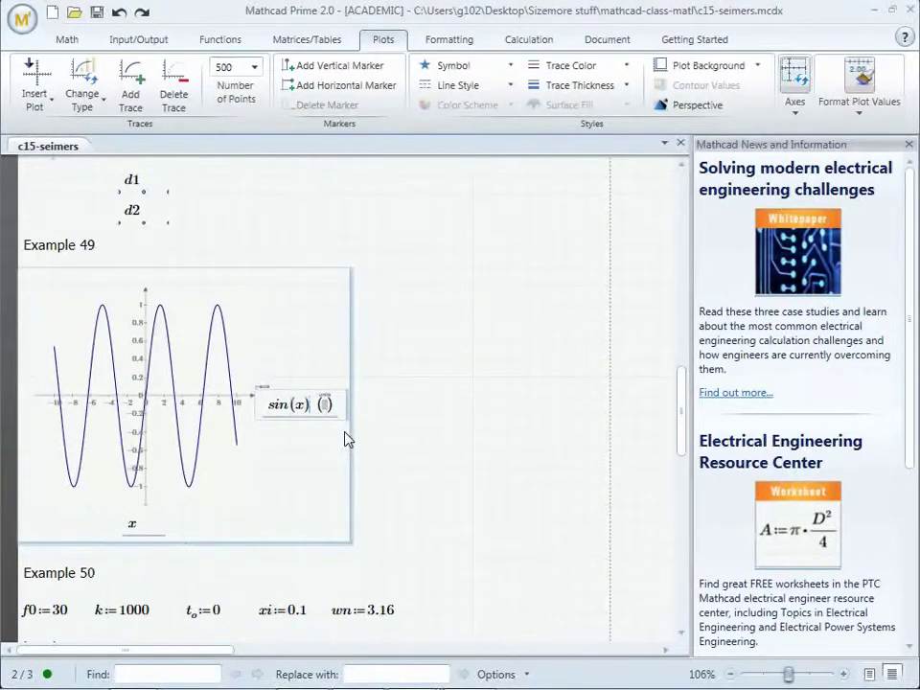
key(BackSpace)
key(BackSpace)
key(BackSpace)
key(BackSpace)
key(BackSpace)
key(BackSpace)
text(c)
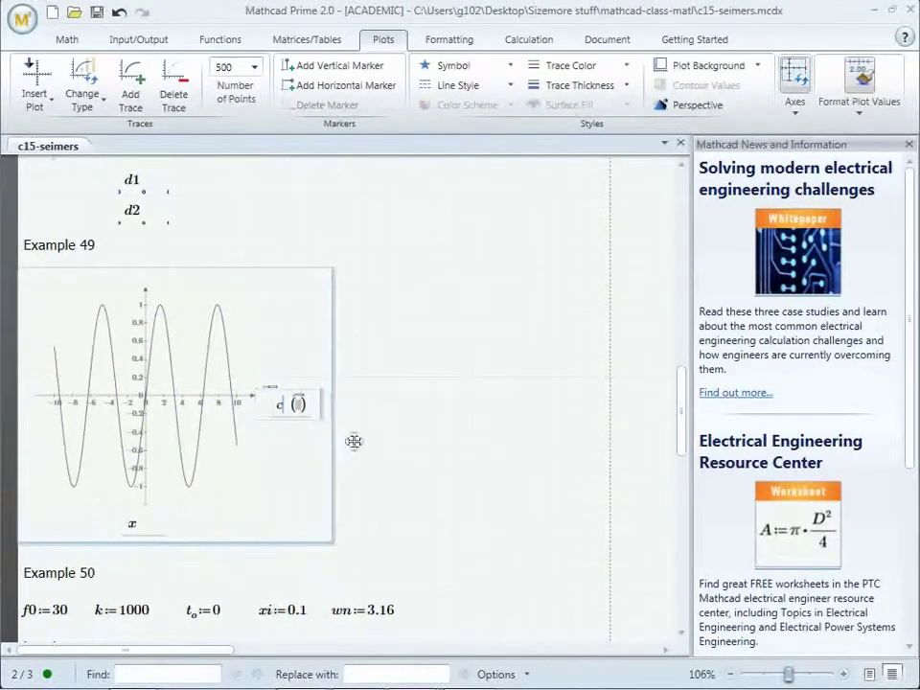
text(os(x)
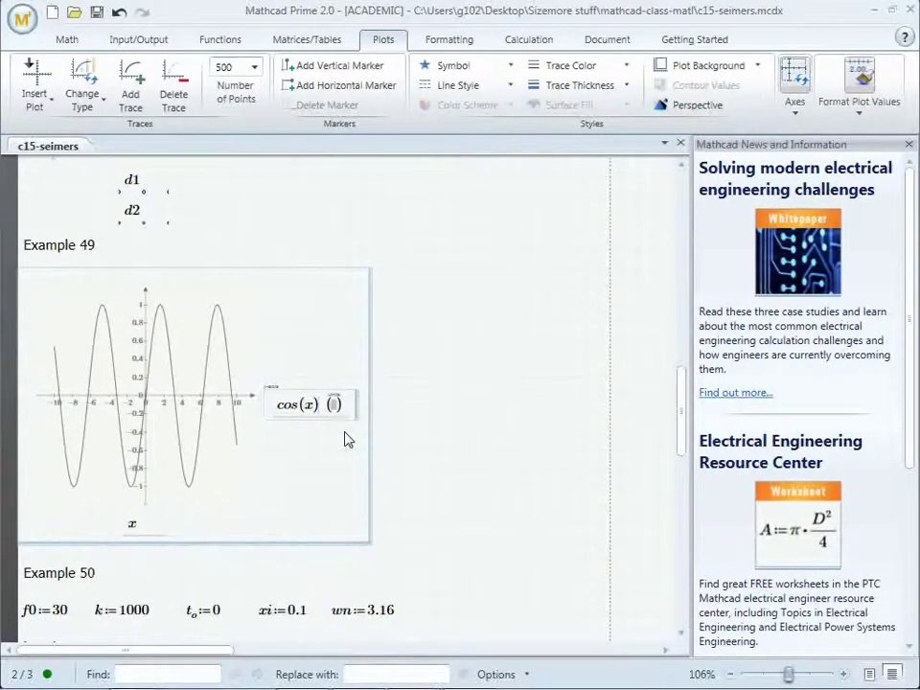
click(472, 433)
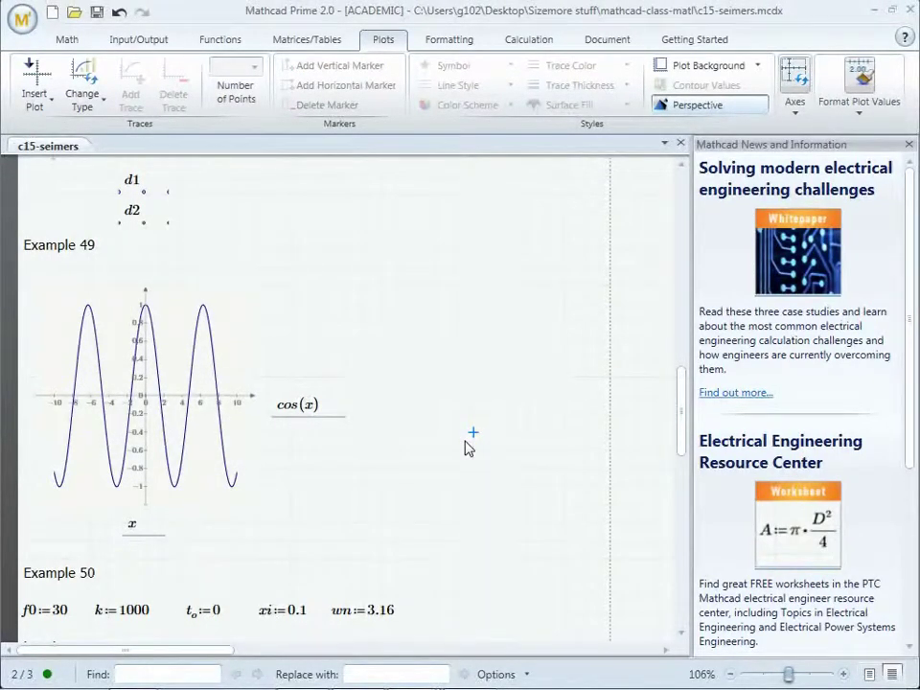
Change the x-axis expression of the Example 49 plot to sin(x).
click(133, 531)
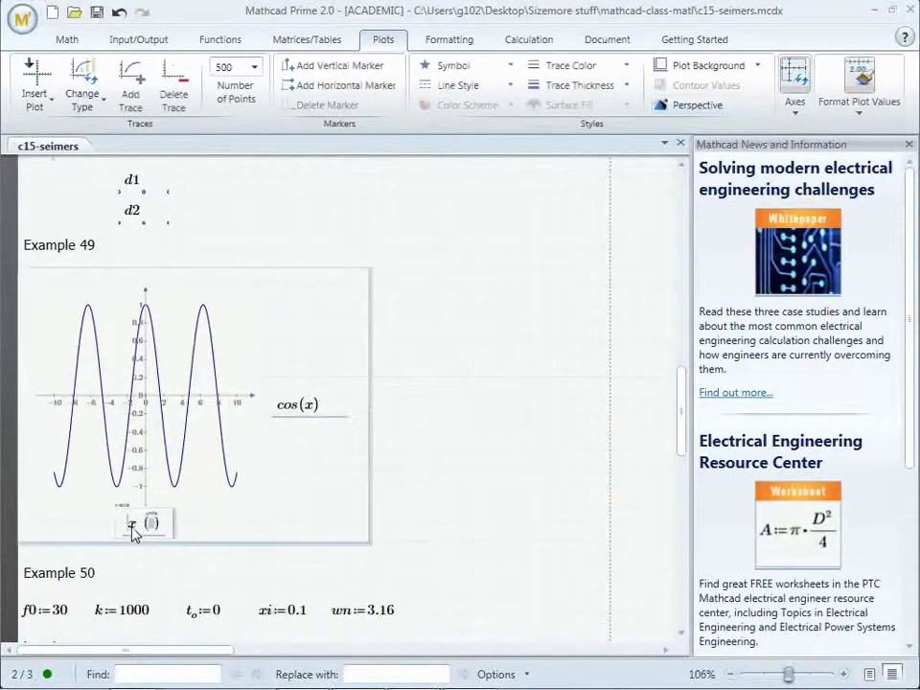
text(sin)
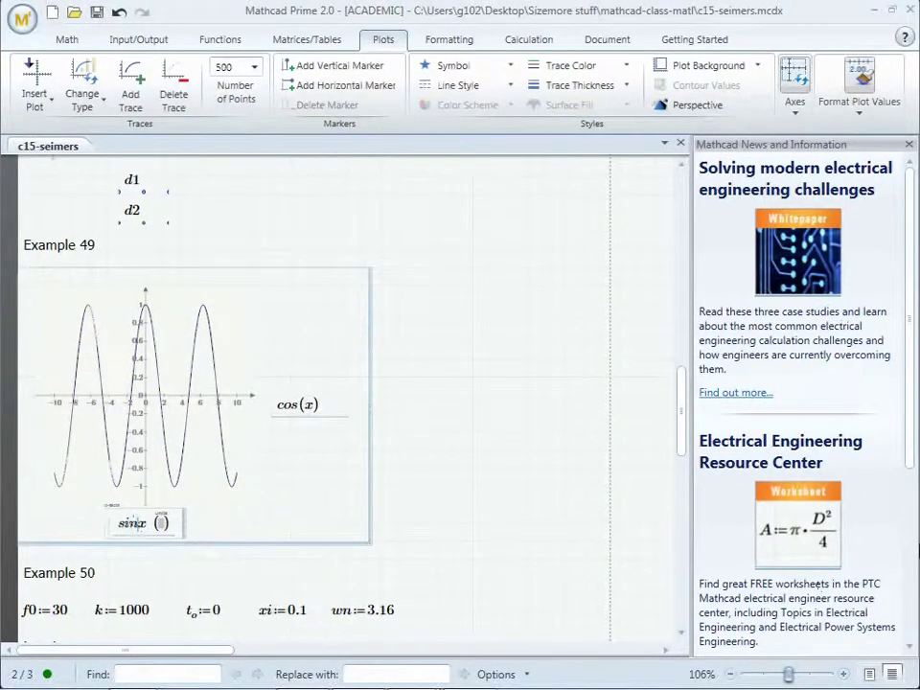
text((x)
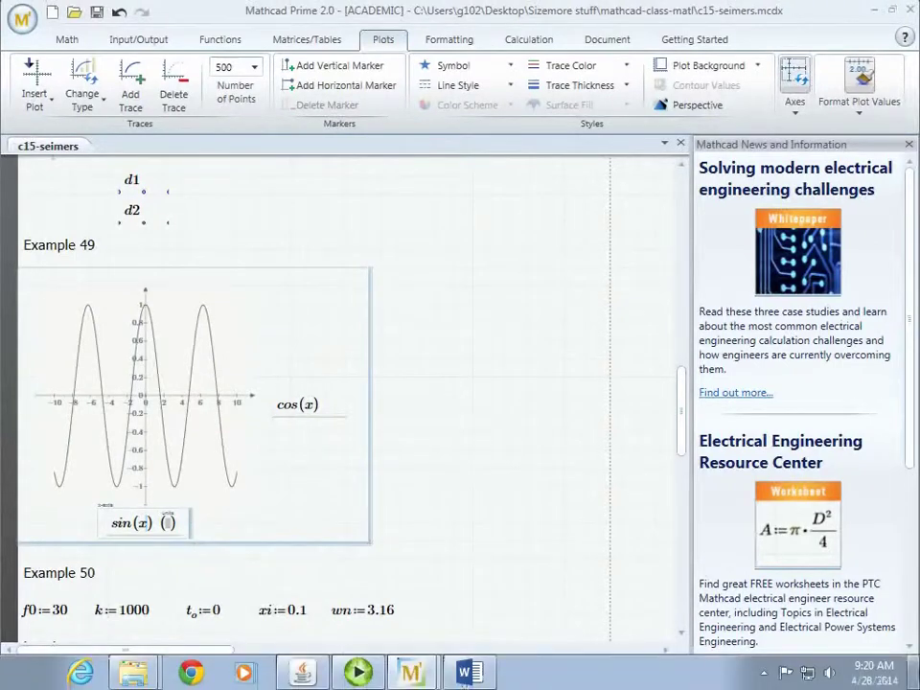
click(515, 437)
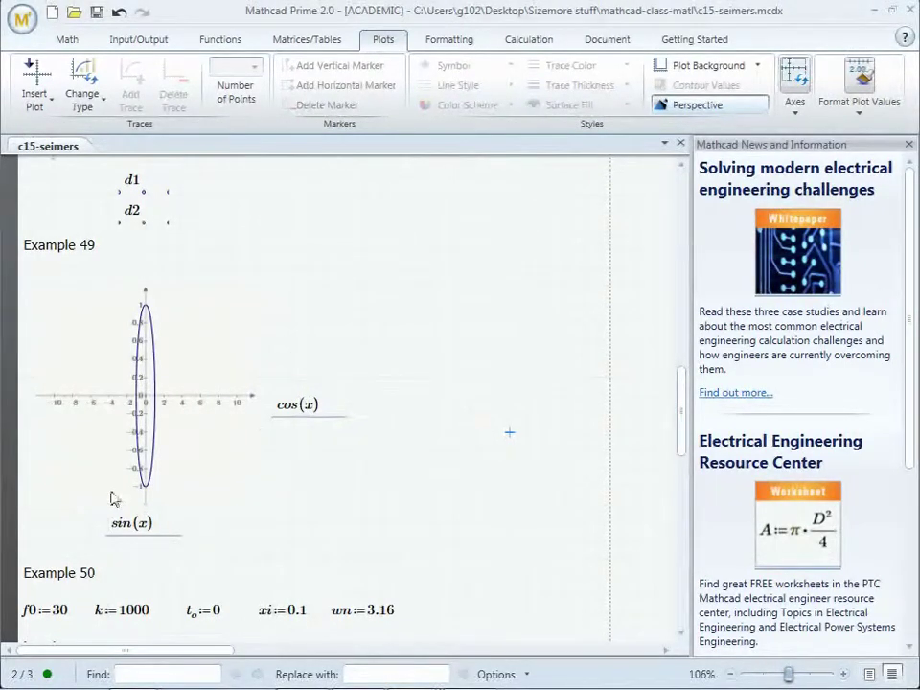
Set the x-axis range of the Example 49 plot to run from -1 to 1.
click(240, 410)
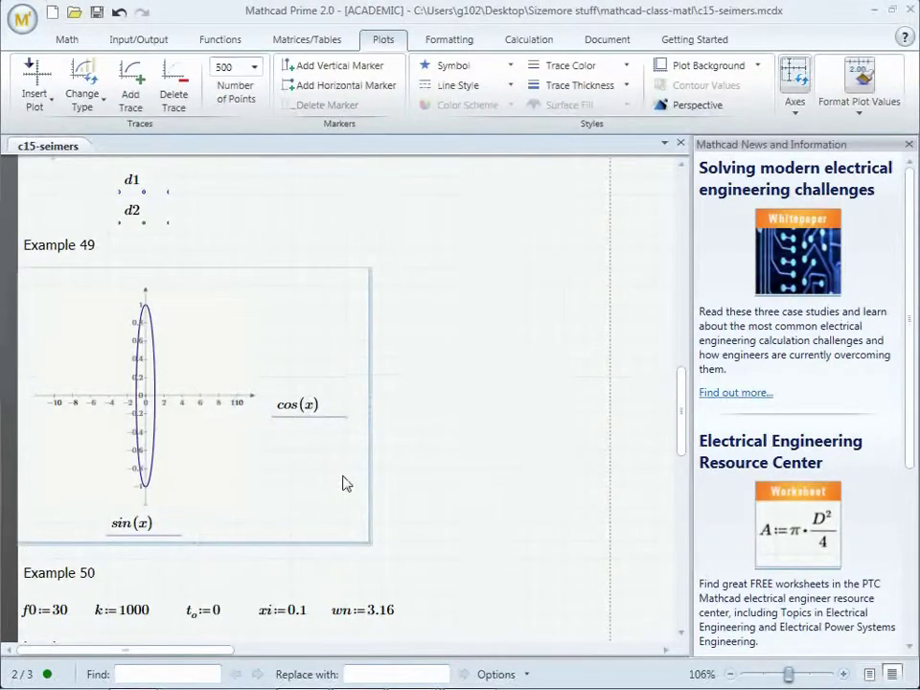
key(Right)
key(BackSpace)
click(496, 431)
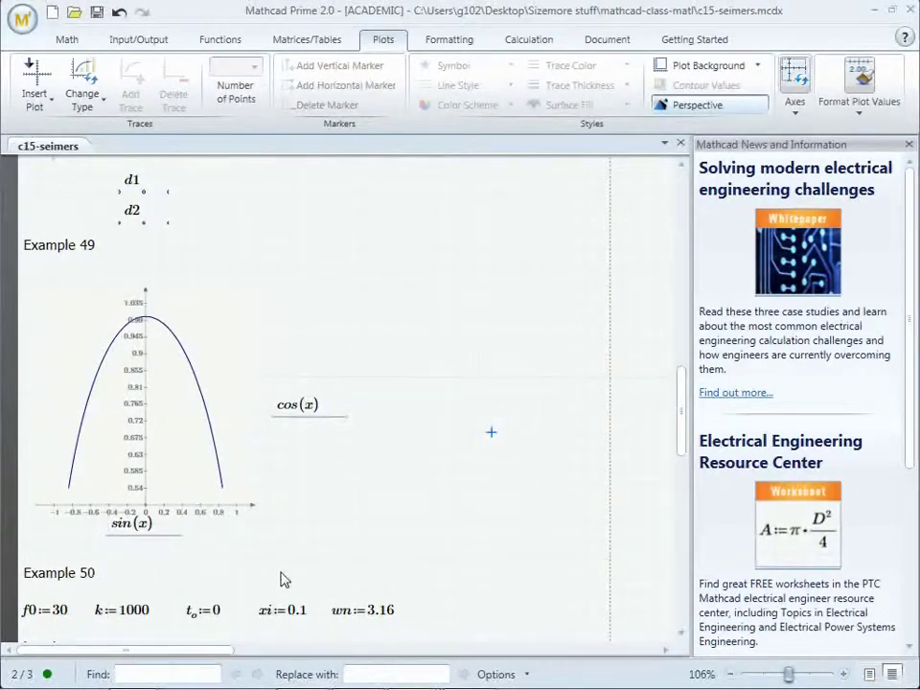
Set the y-axis range of the Example 49 plot to run from -1 to 1.
click(146, 313)
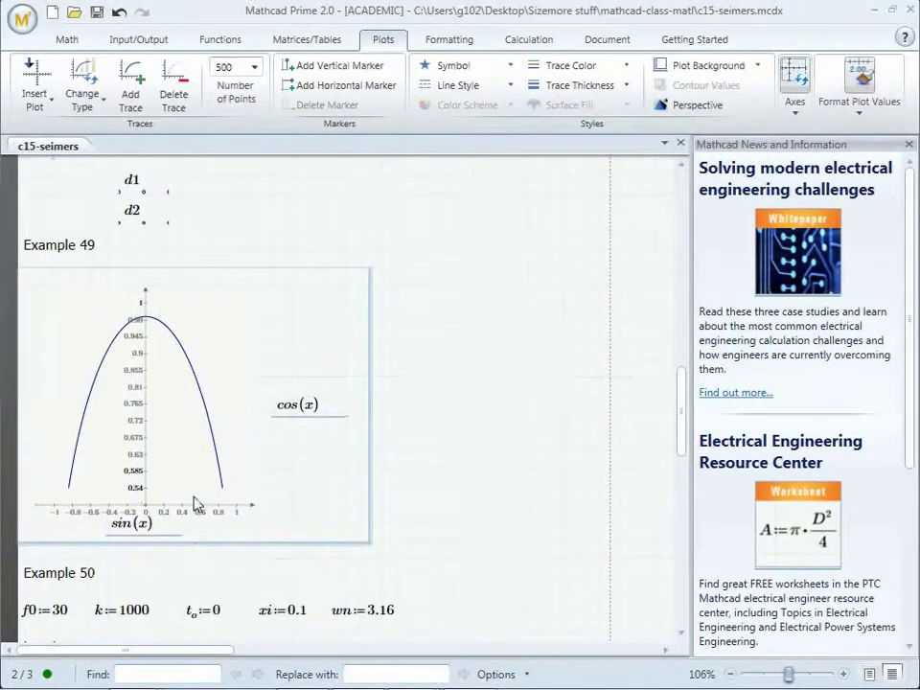
key(BackSpace)
key(BackSpace)
click(456, 505)
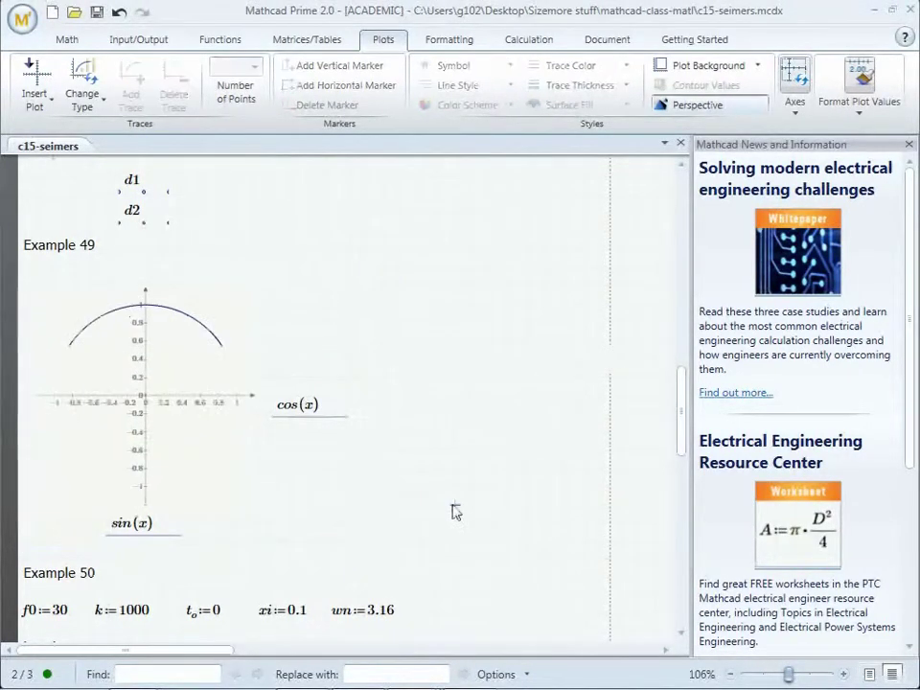
Examine the x(t) definition in Example 50, including its integral, and the y-axis expression of the plot below it.
click(196, 345)
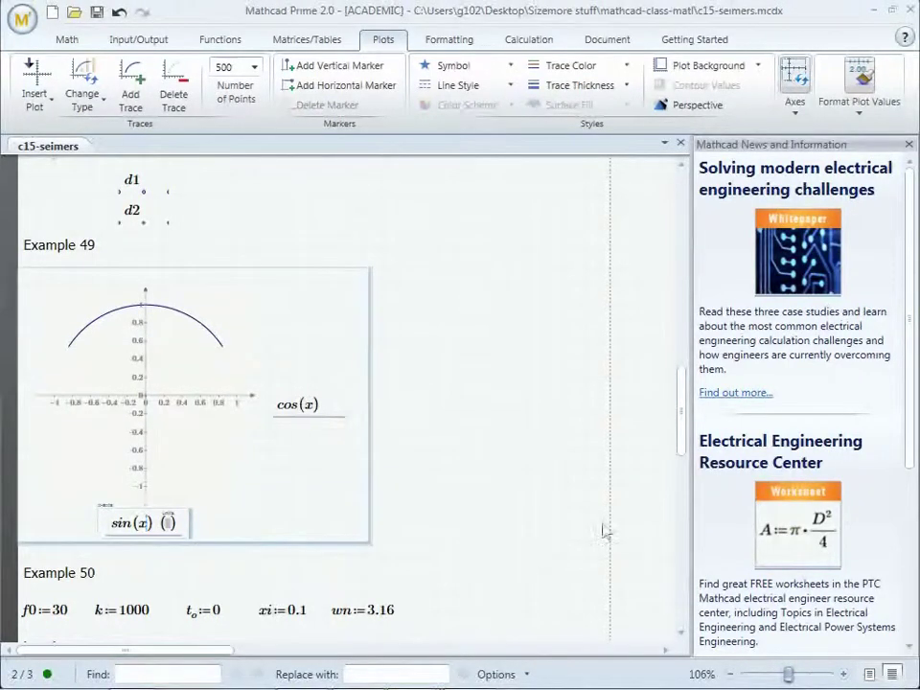
scroll(681, 639, down, 8)
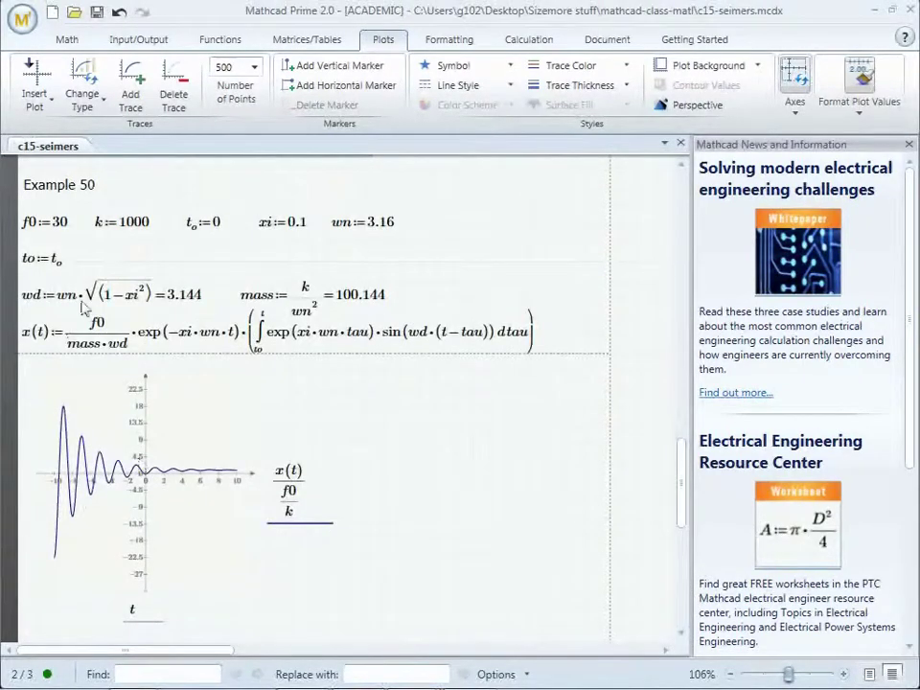
click(42, 333)
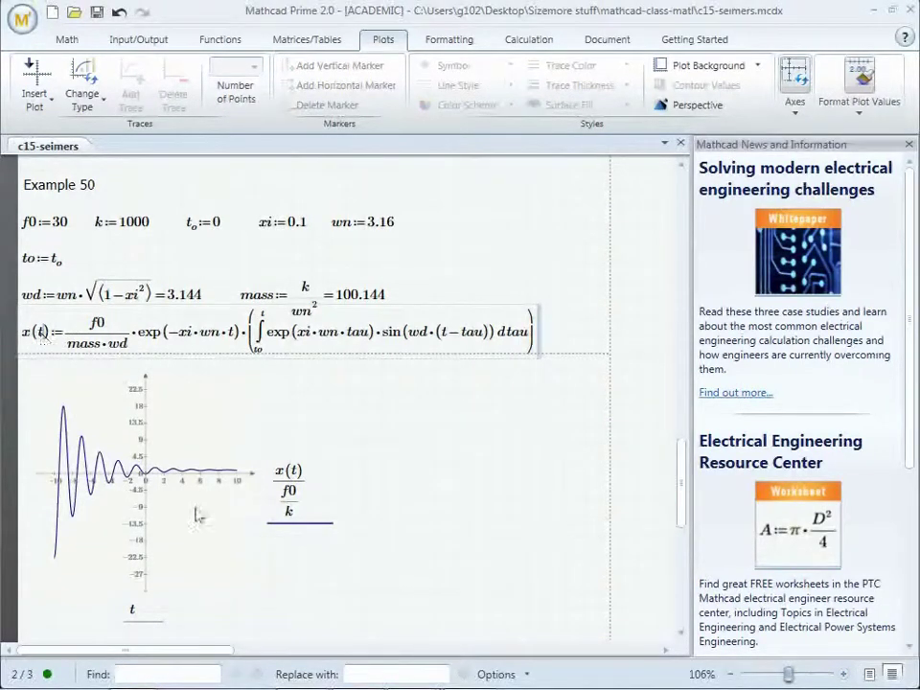
click(302, 504)
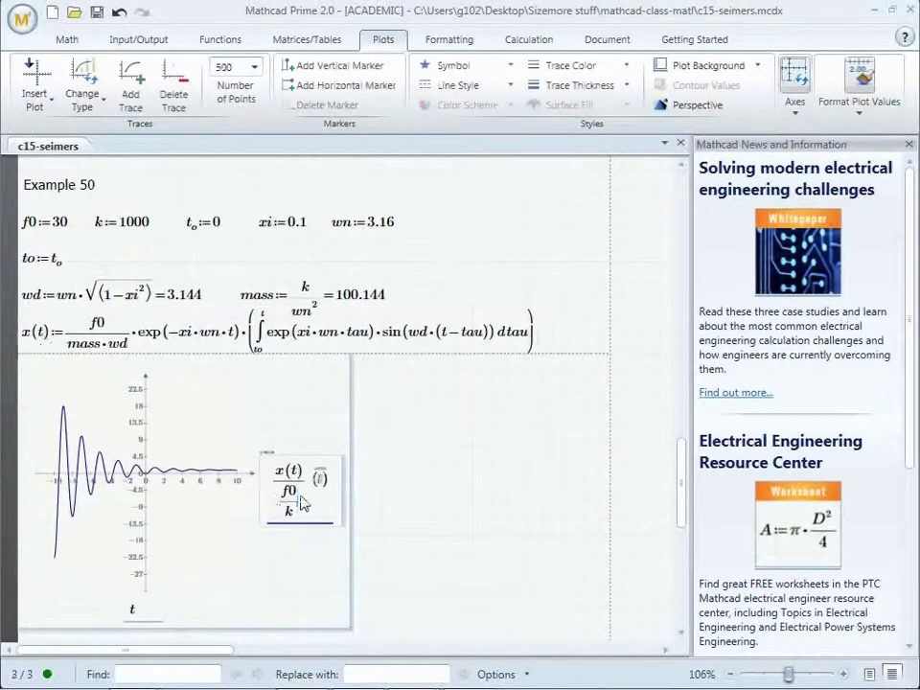
click(29, 336)
drag(119, 340, 479, 333)
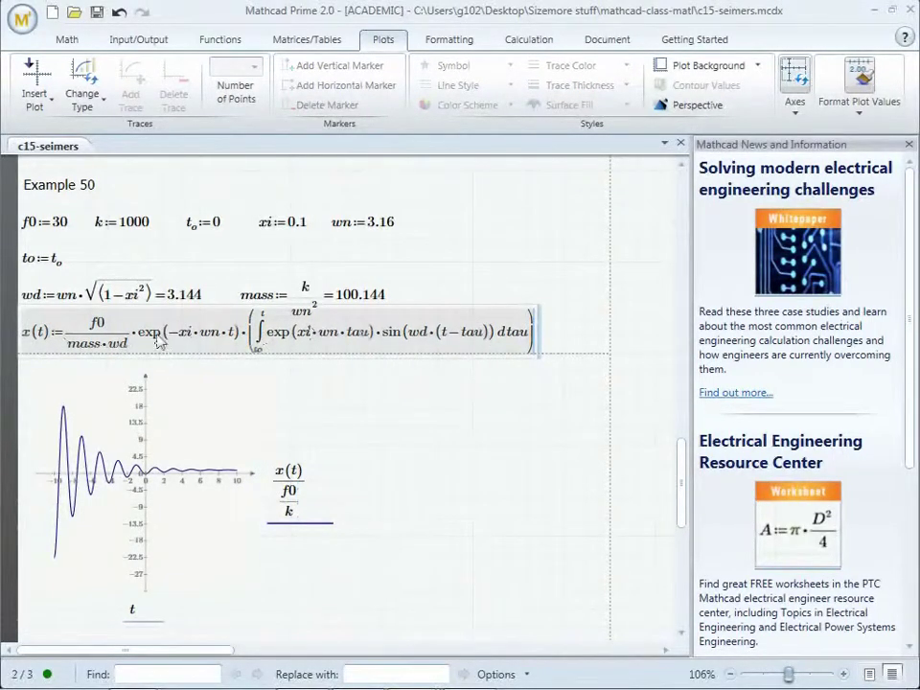
click(257, 344)
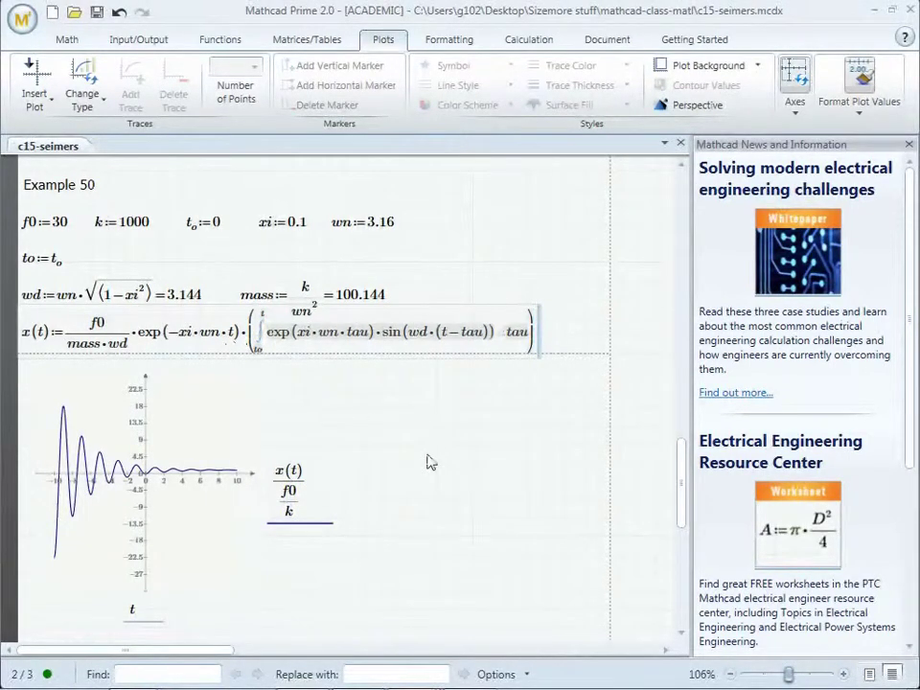
click(67, 43)
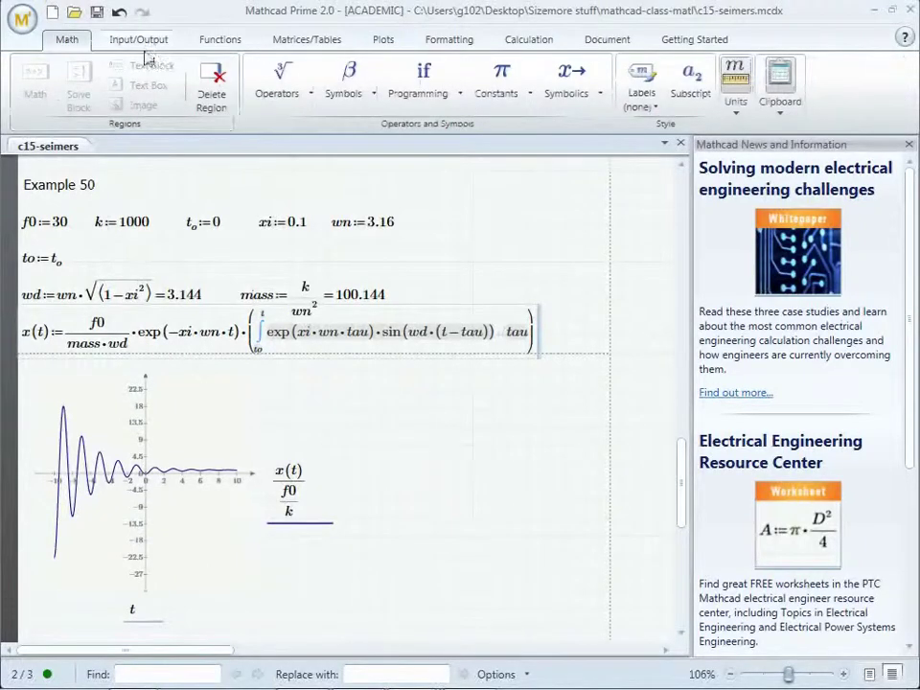
click(491, 481)
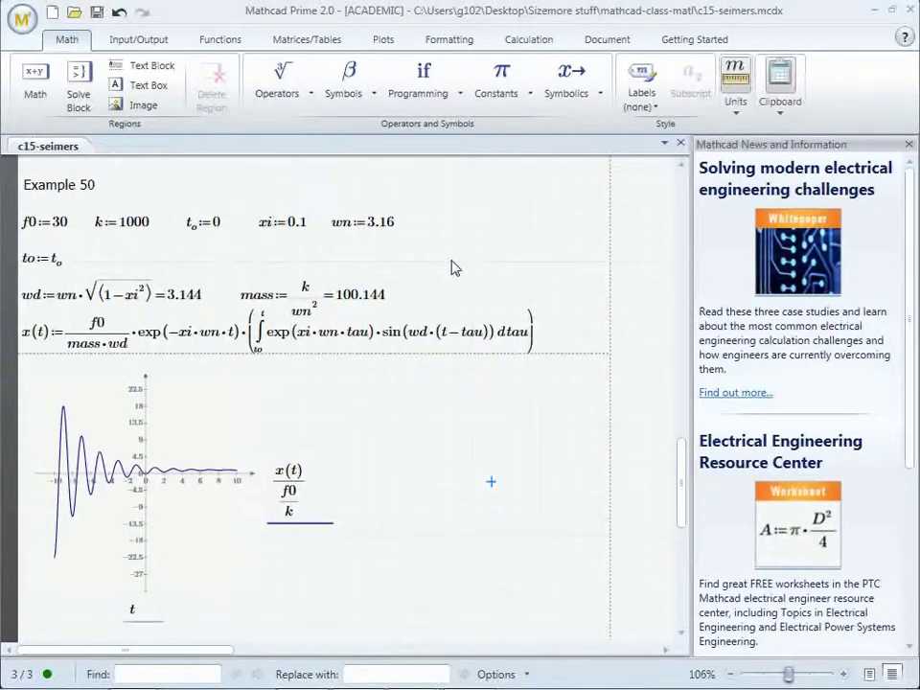
Move the mass definition in Example 50 up onto the line of the to definition, clear of the x(t) equation.
click(286, 280)
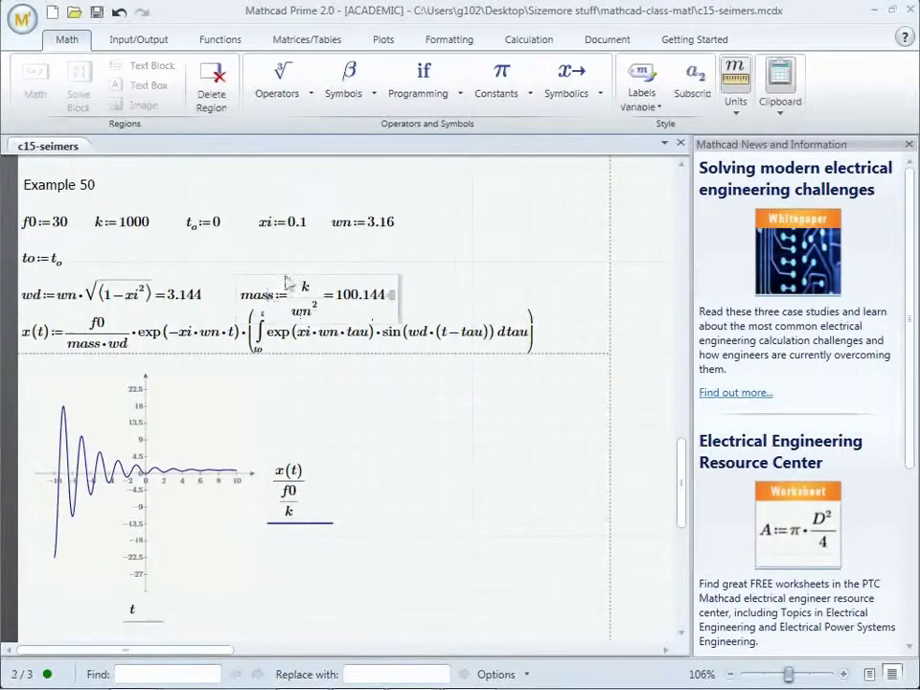
click(301, 278)
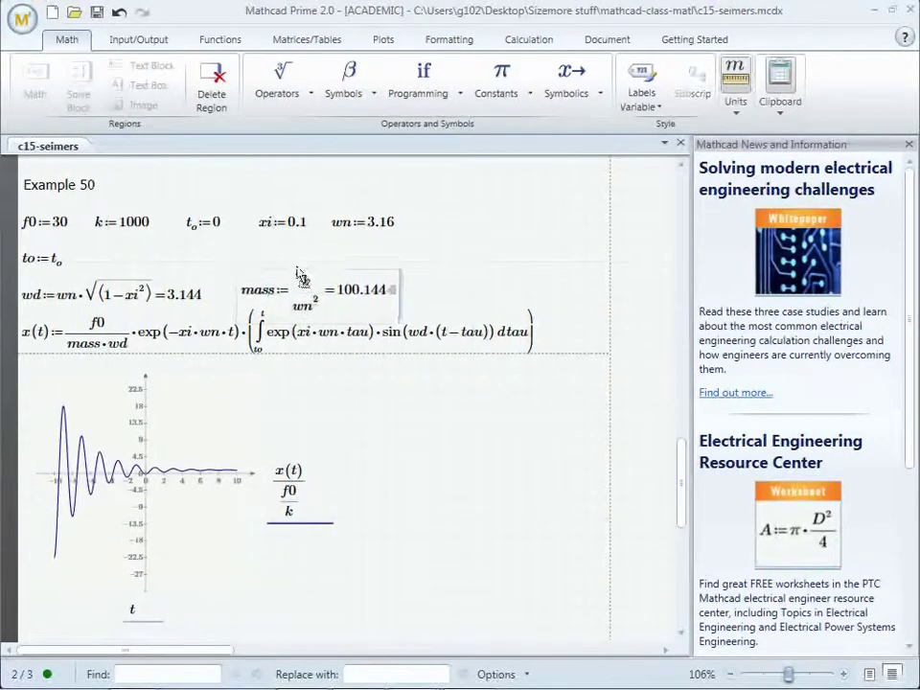
drag(301, 278, 302, 247)
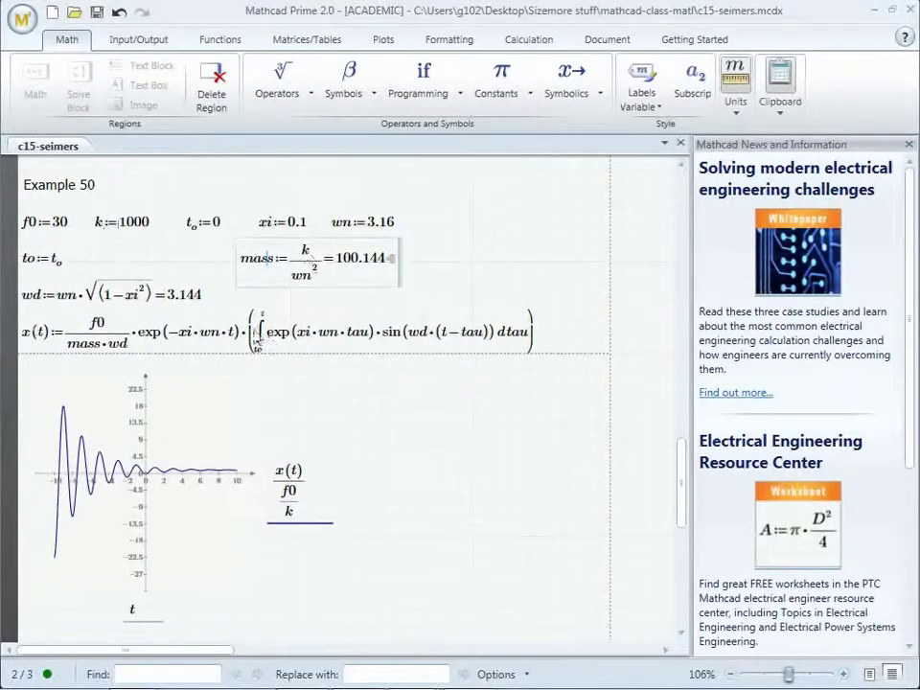
Review how the x(t) definition and the mass formula relate to the y-axis and x-axis expressions of the Example 50 plot.
click(107, 336)
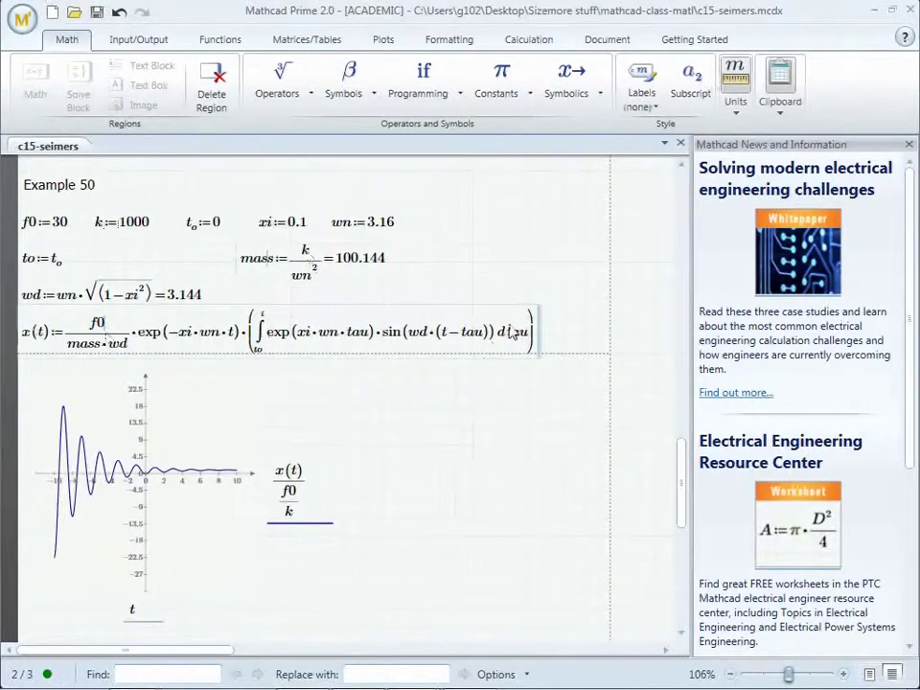
click(329, 264)
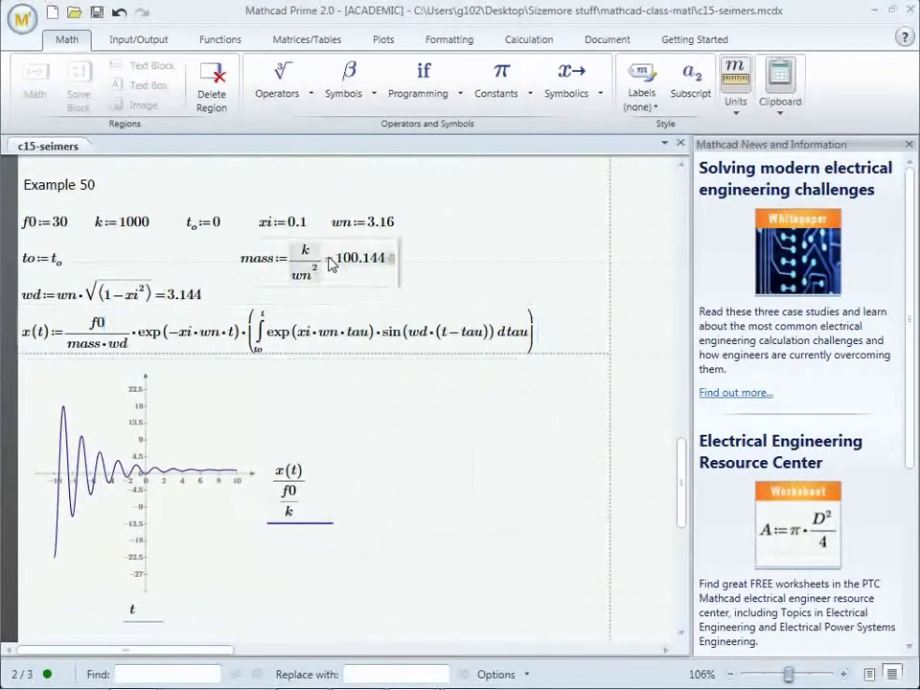
click(473, 282)
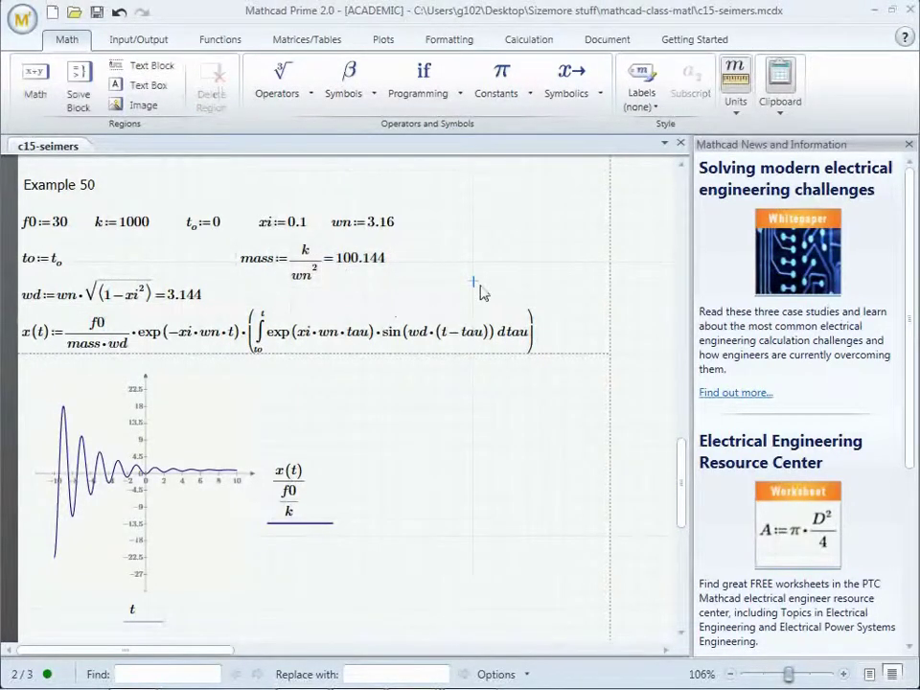
click(298, 479)
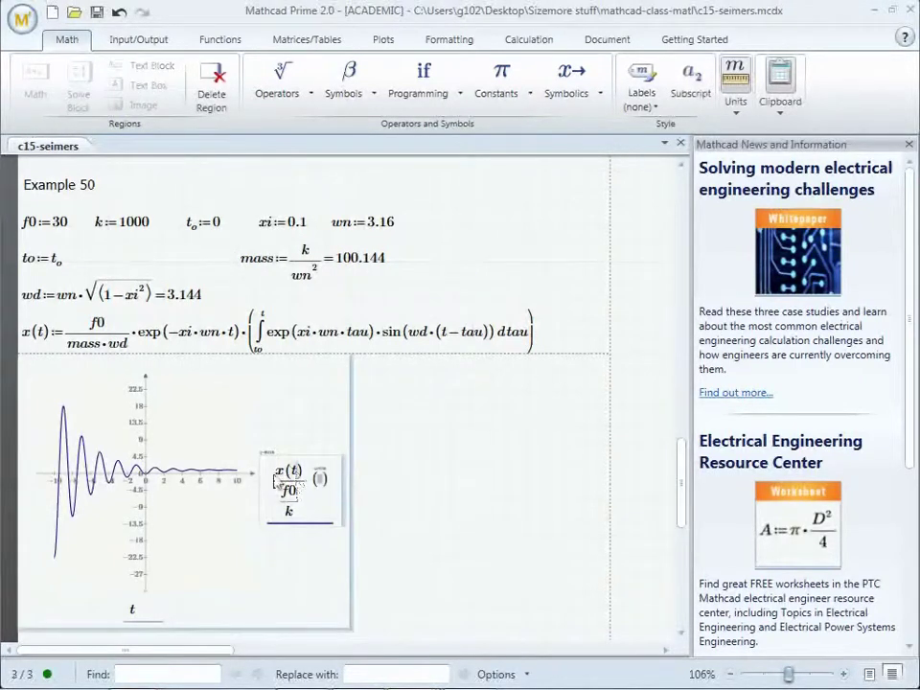
click(287, 492)
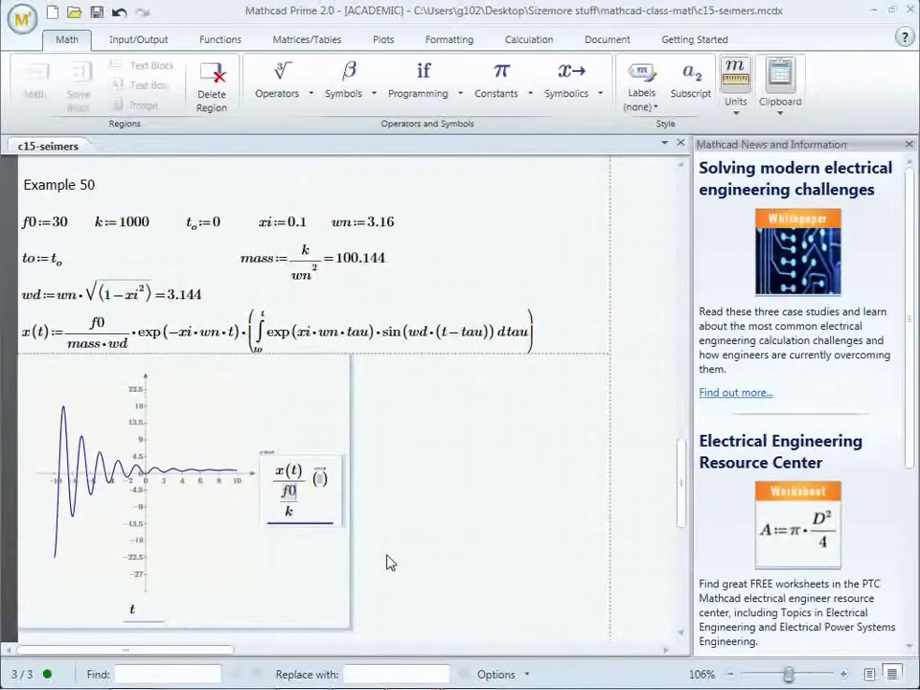
click(288, 513)
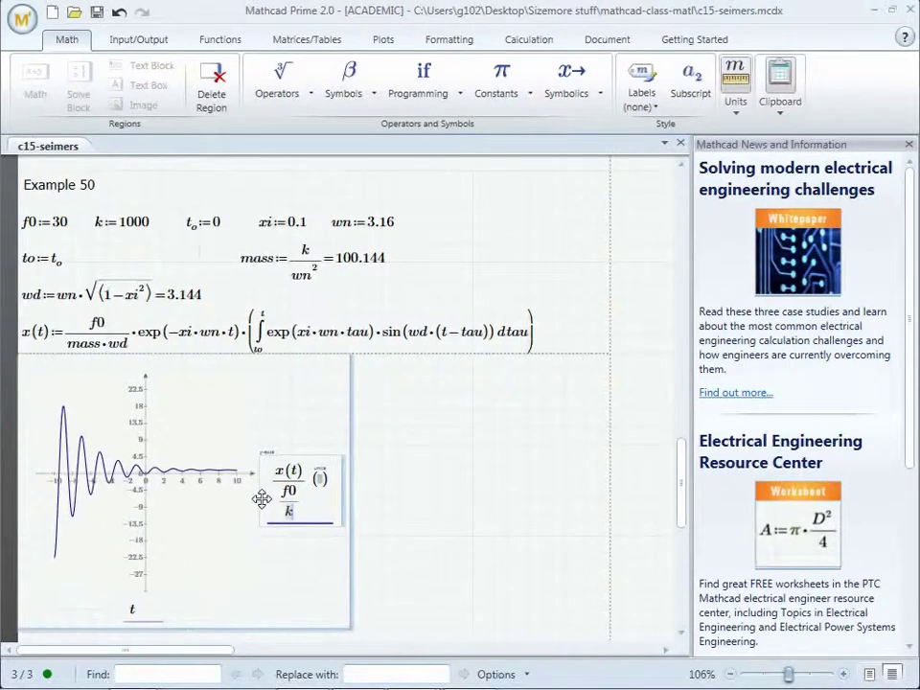
click(136, 617)
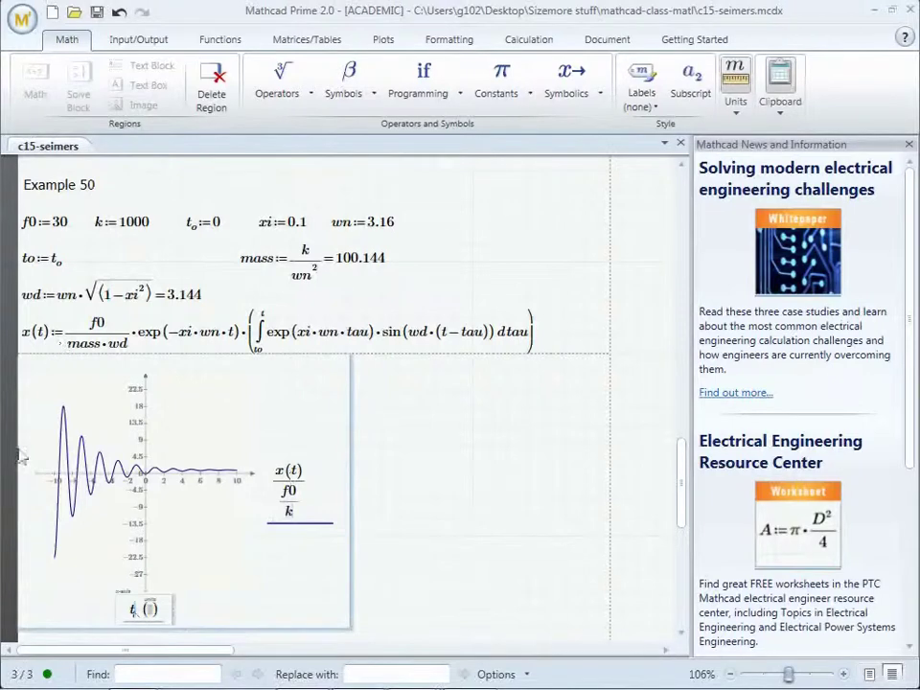
click(498, 571)
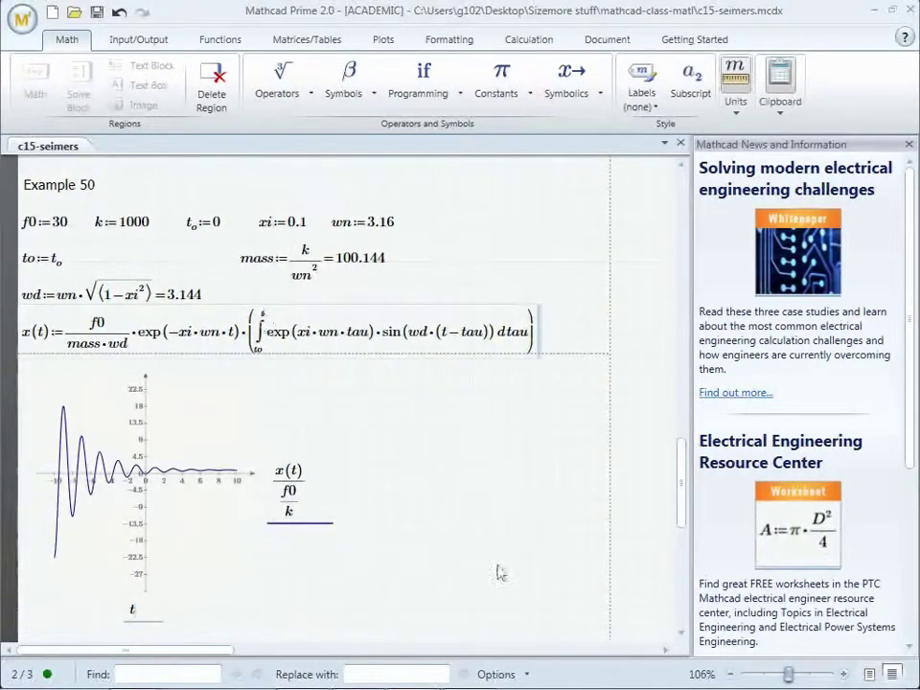
click(41, 333)
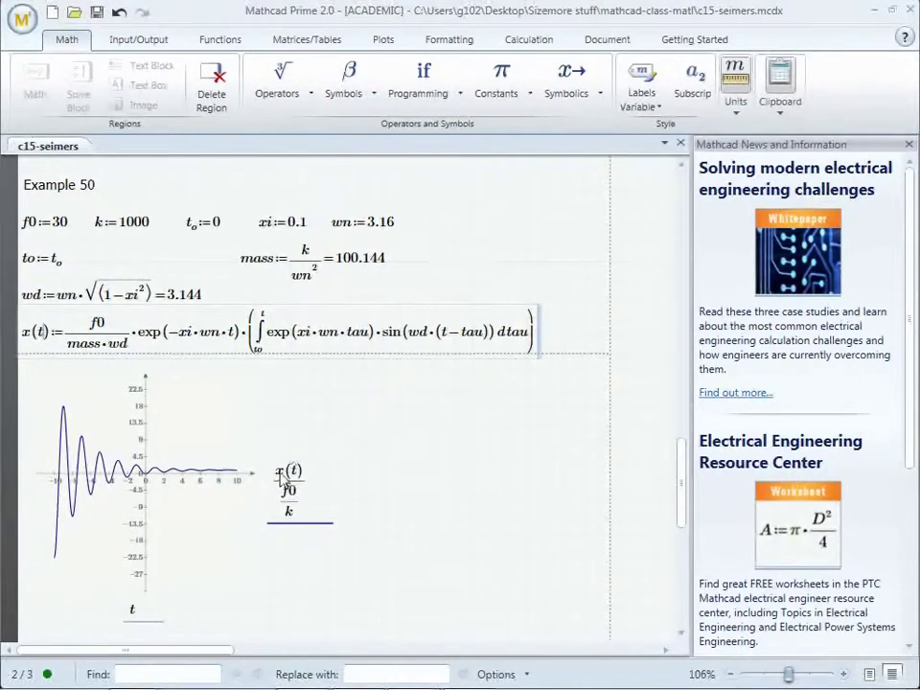
click(214, 360)
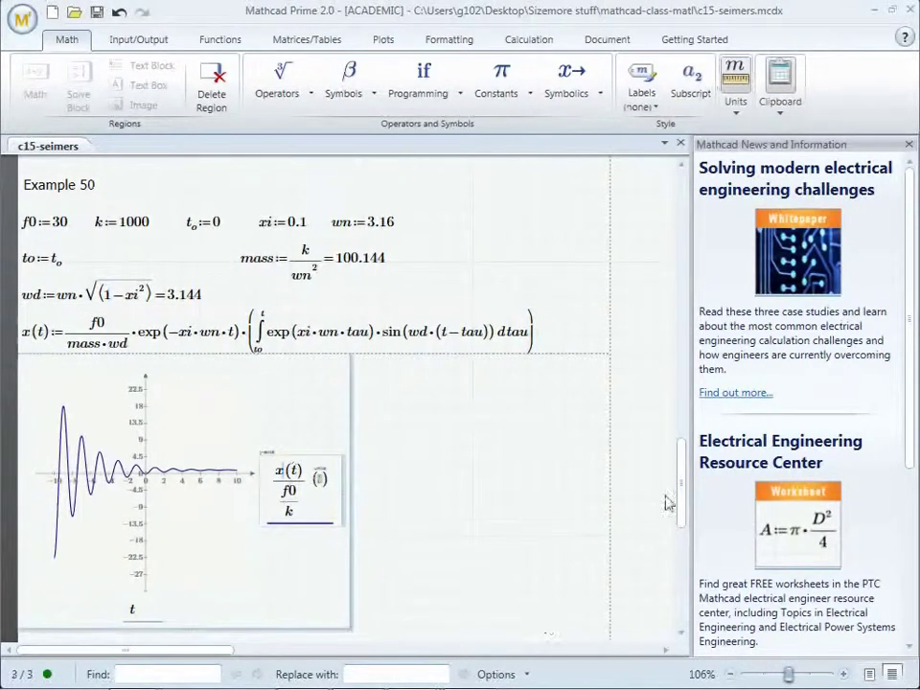
drag(680, 473, 684, 520)
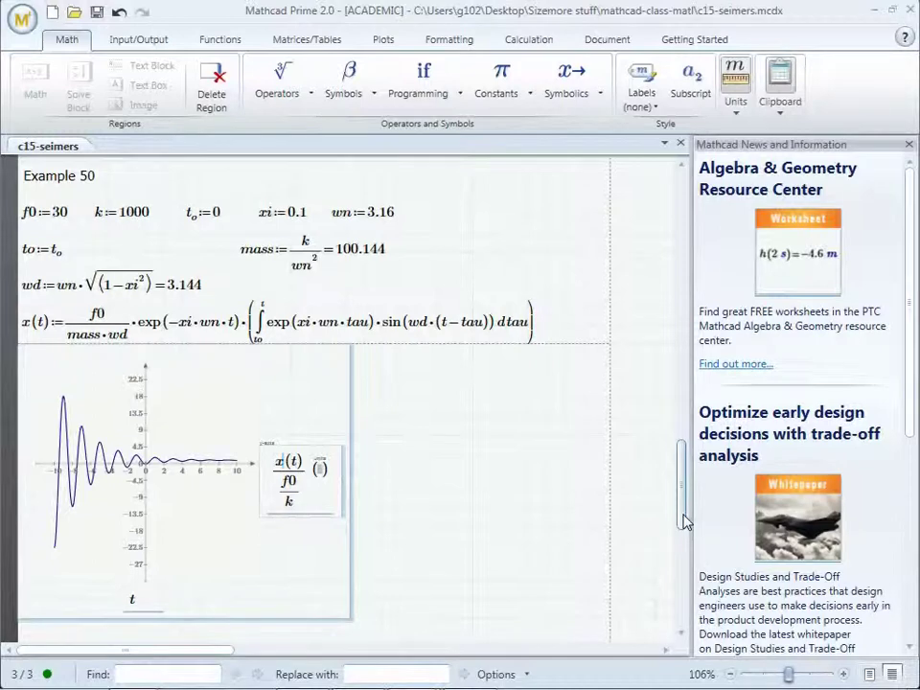
click(358, 674)
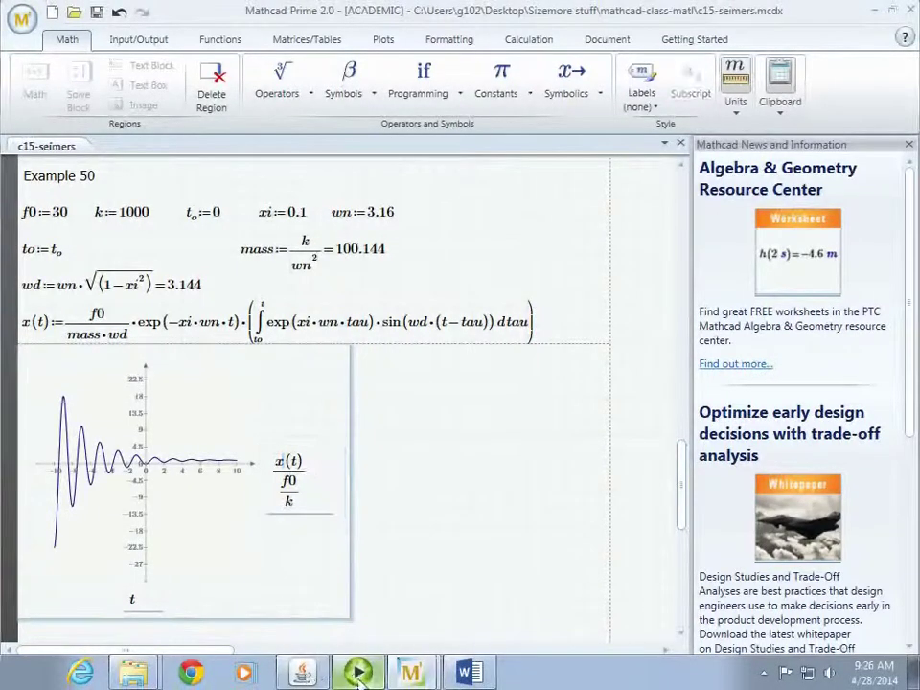